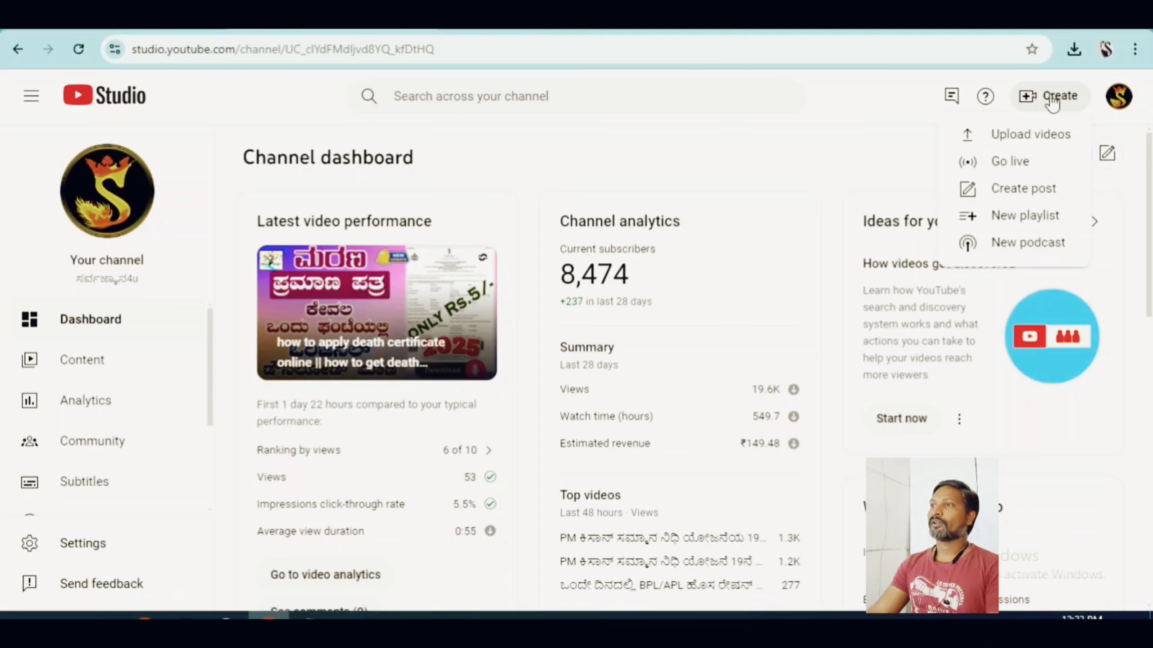
pyautogui.click(1018, 140)
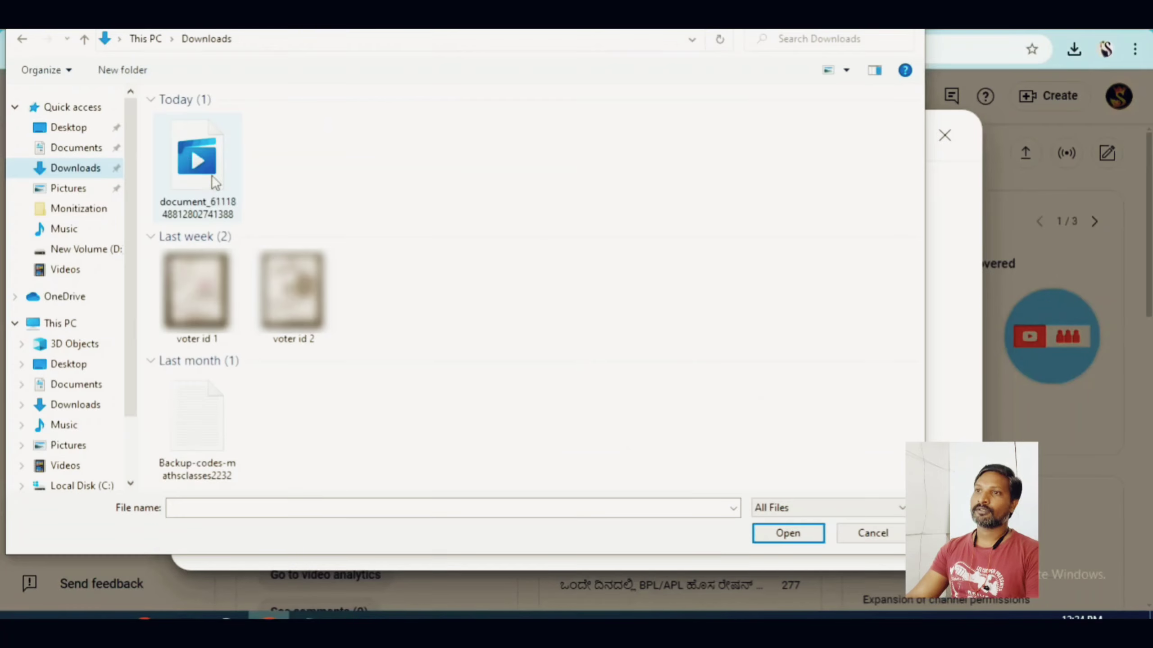
pyautogui.click(196, 157)
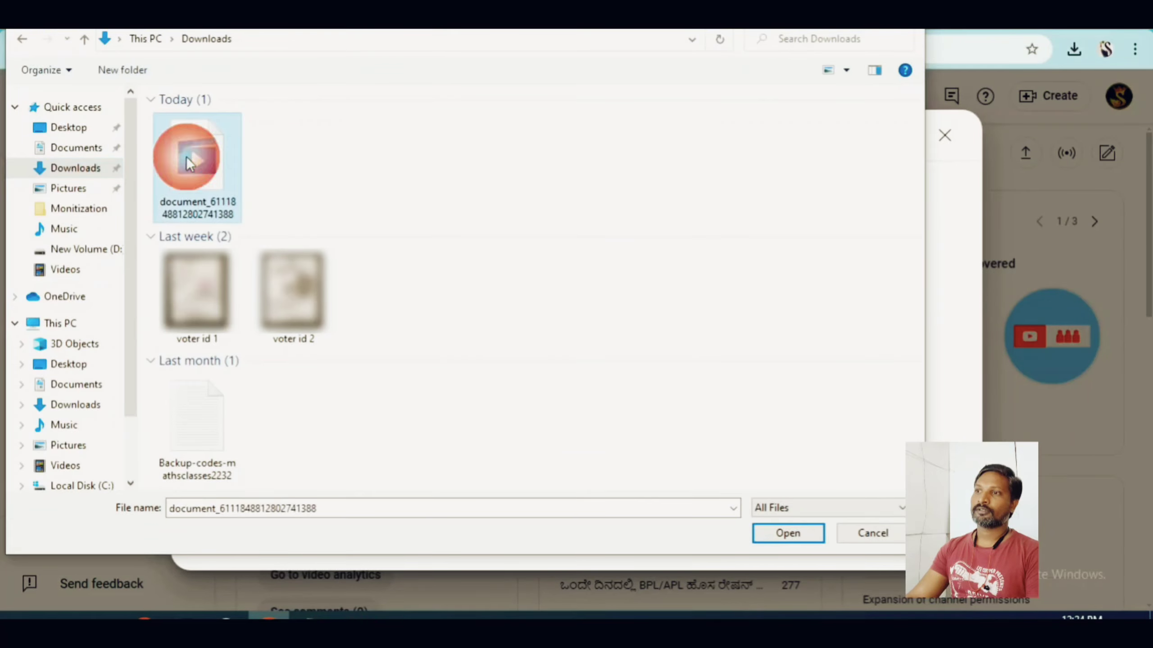
pyautogui.click(789, 533)
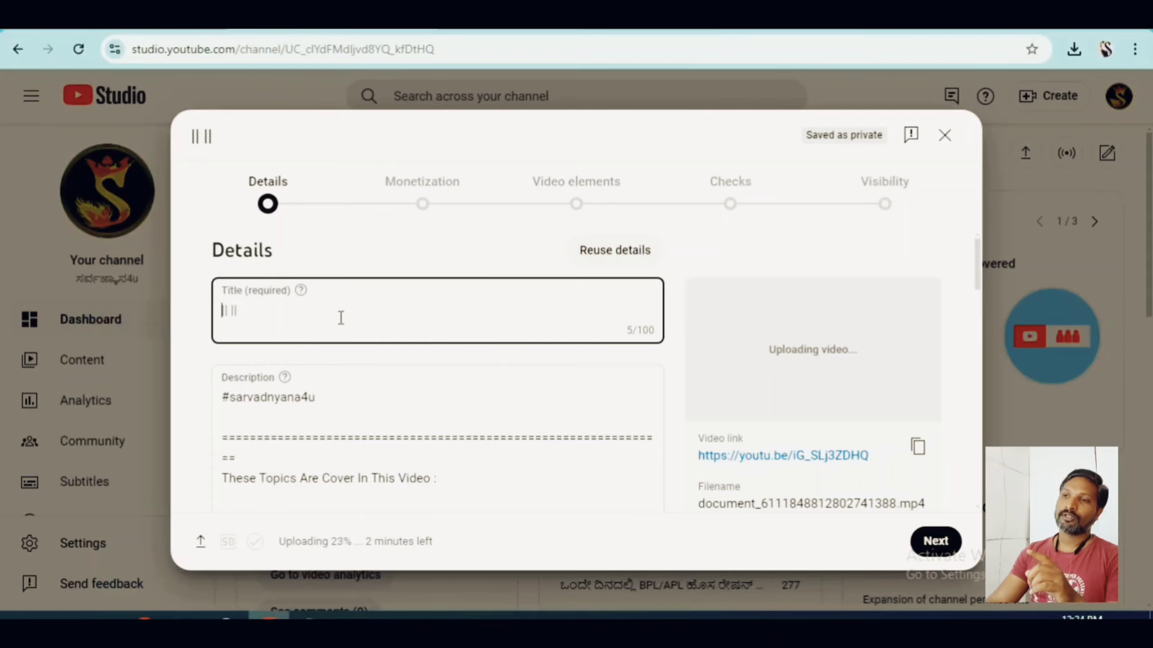
# - Review the uploaded video's title, default description and thumbnail options in the upload details
pyautogui.click(353, 403)
pyautogui.scroll(-3, 338, 401)
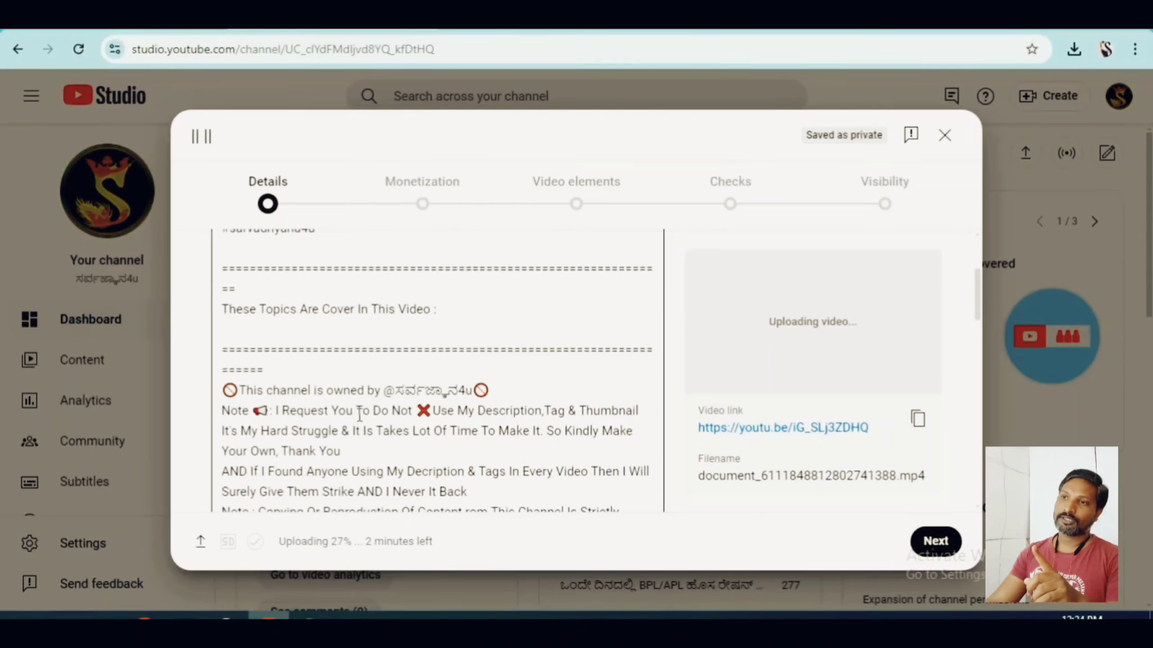
pyautogui.scroll(3, 468, 411)
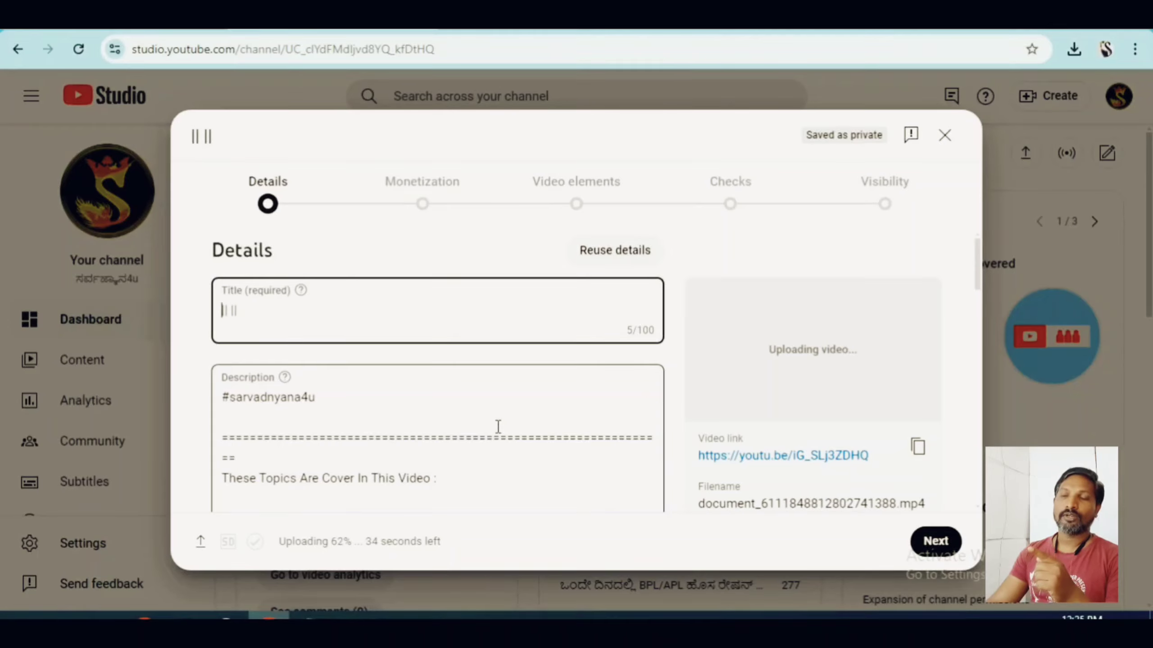
pyautogui.tripleClick(250, 315)
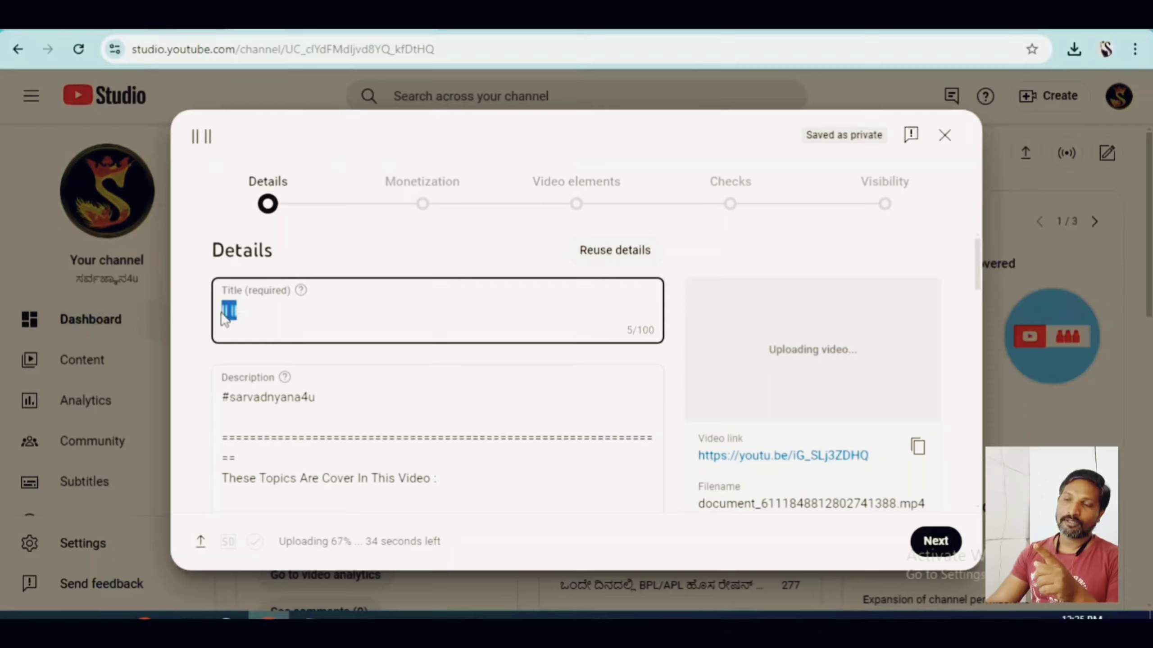
pyautogui.click(254, 318)
pyautogui.click(221, 304)
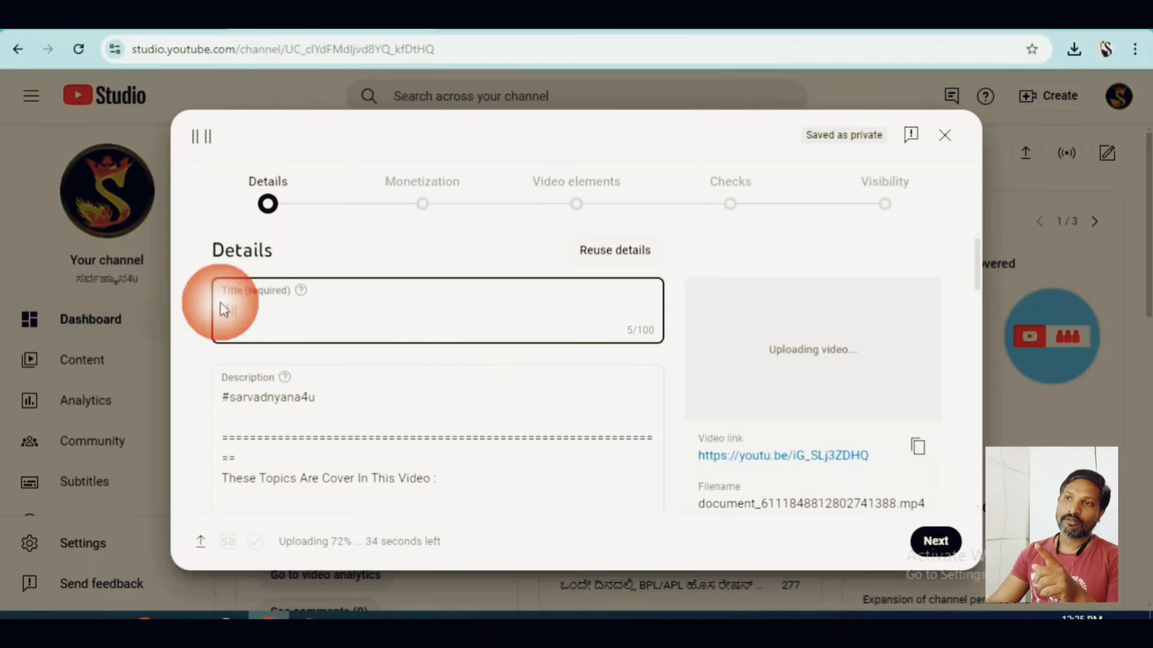
pyautogui.click(329, 403)
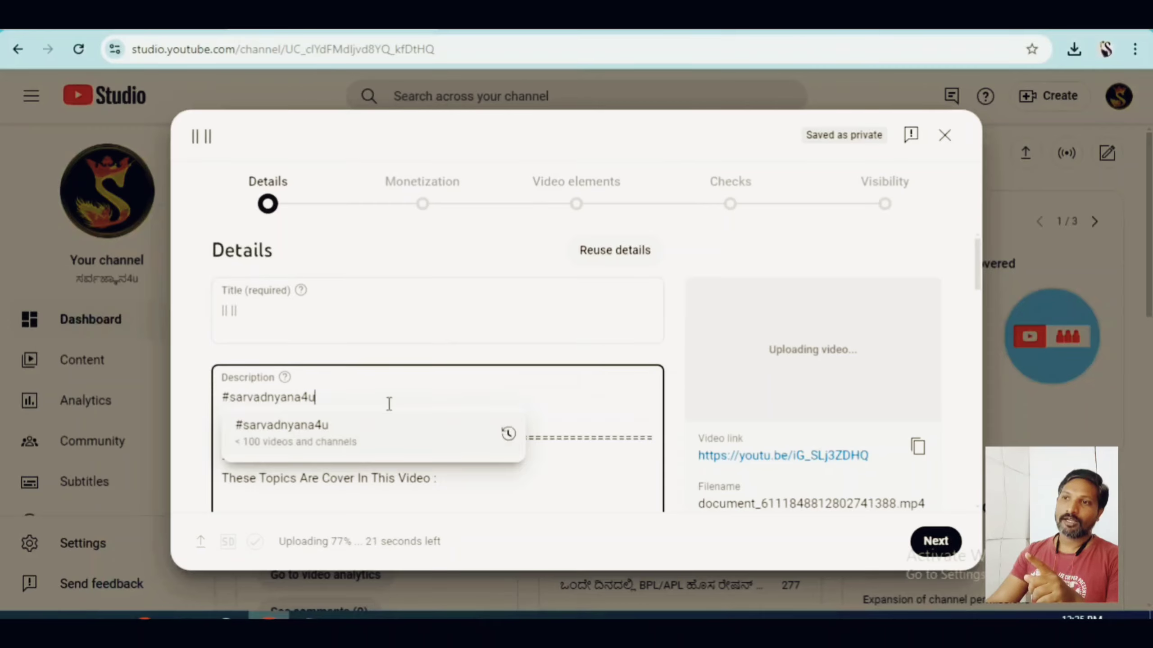
pyautogui.click(389, 321)
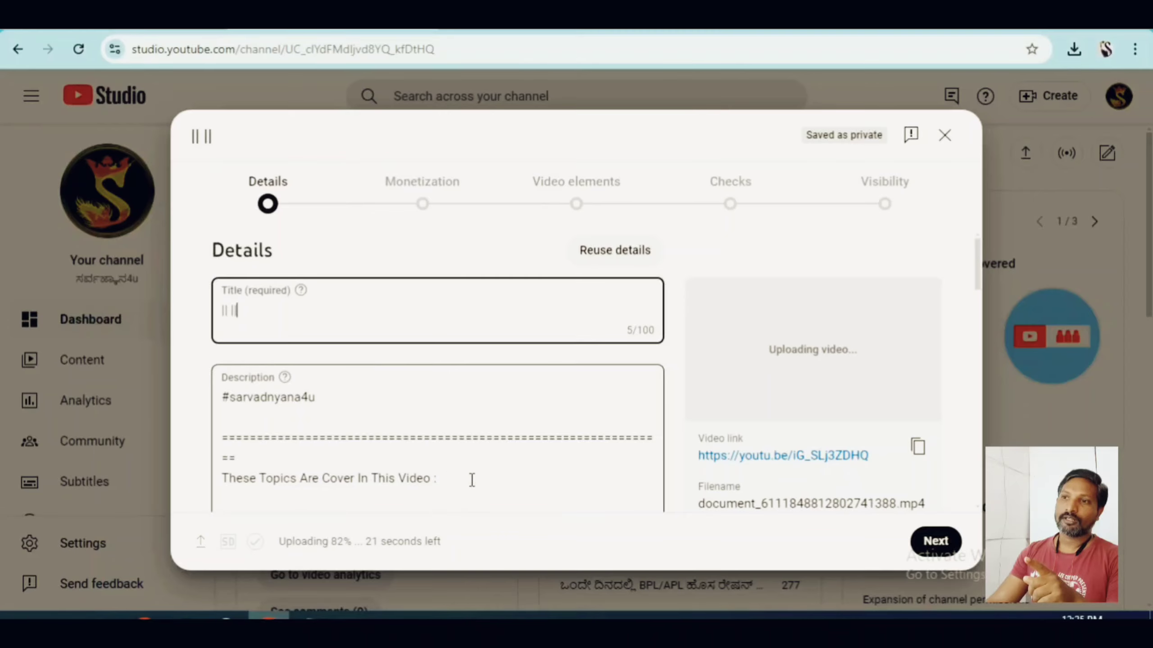
pyautogui.scroll(-2, 337, 449)
pyautogui.scroll(-10, 368, 458)
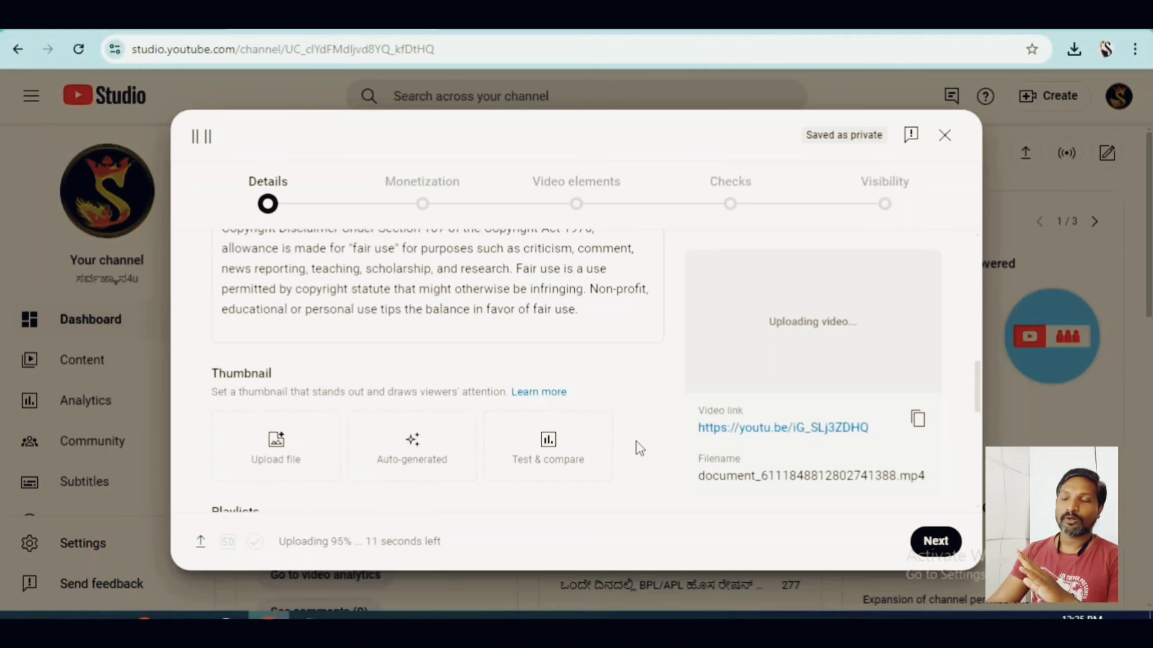
pyautogui.scroll(2, 646, 458)
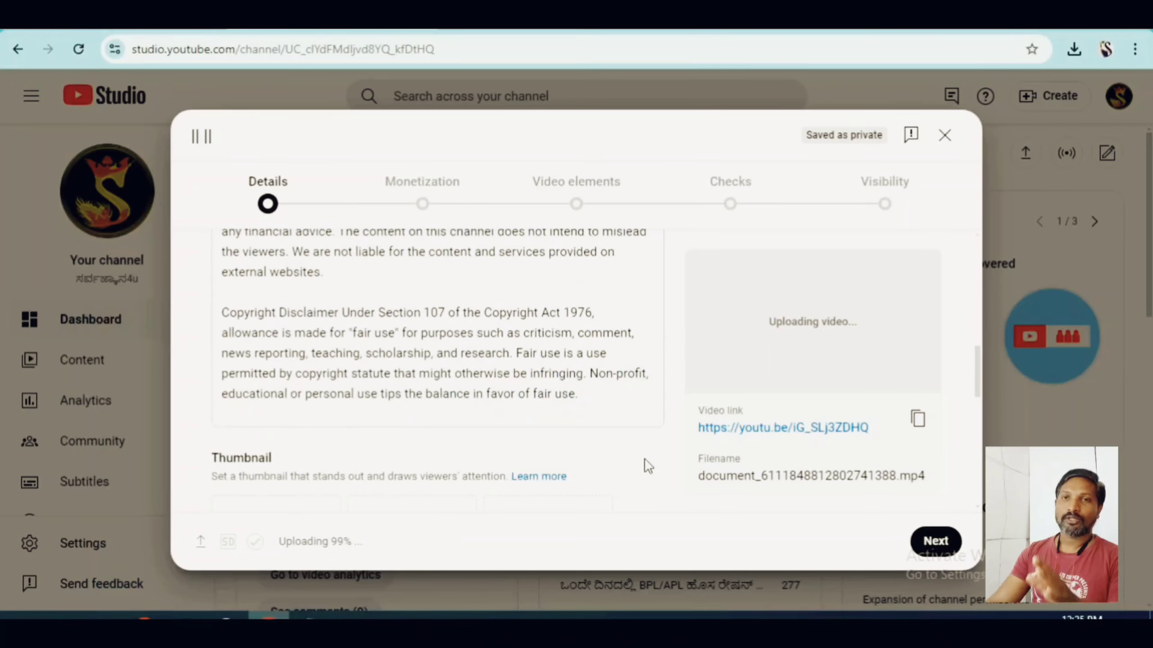
pyautogui.scroll(6, 606, 510)
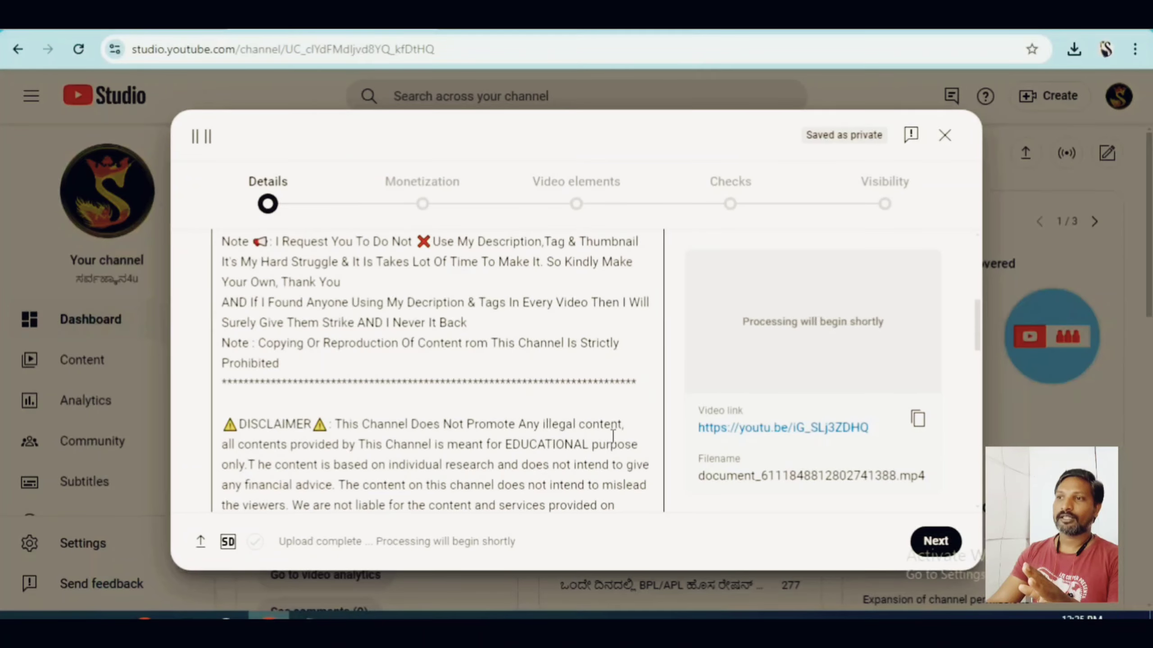
pyautogui.scroll(8, 612, 436)
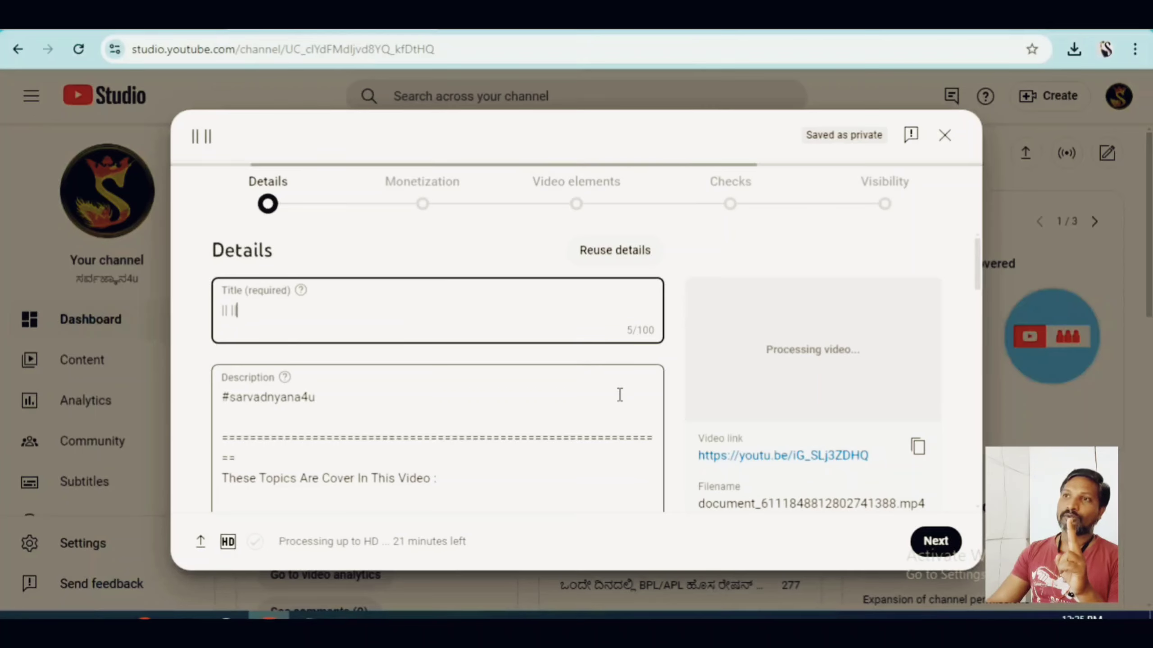
# - Open a new Incognito window and go to youtube.com
pyautogui.click(467, 20)
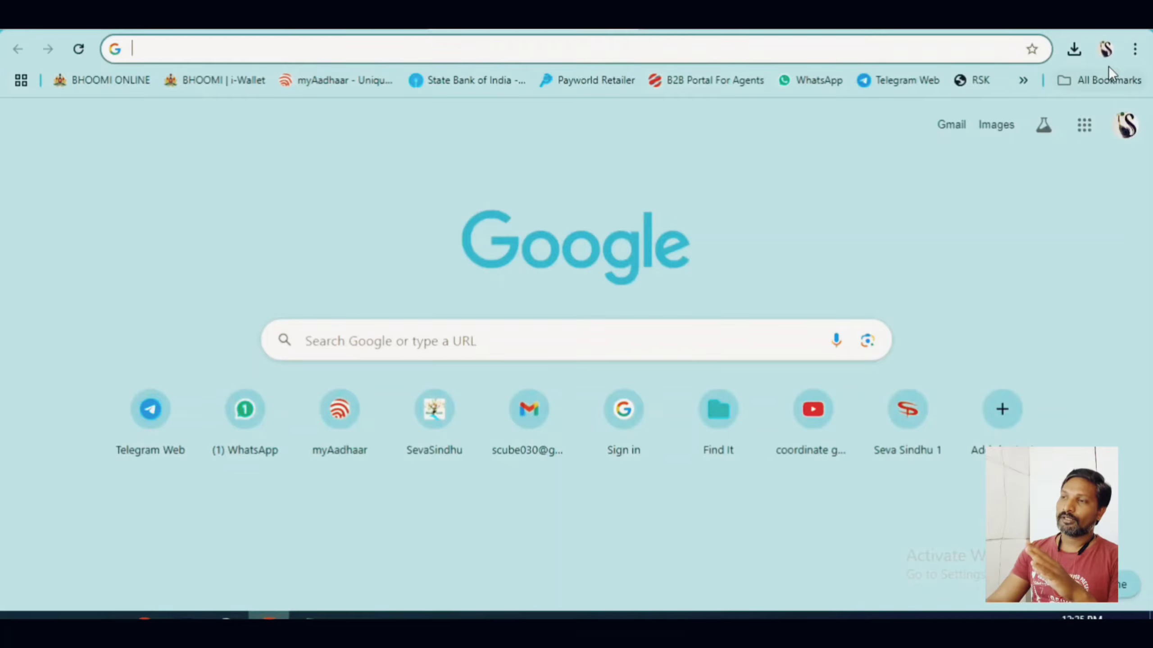
pyautogui.click(1133, 53)
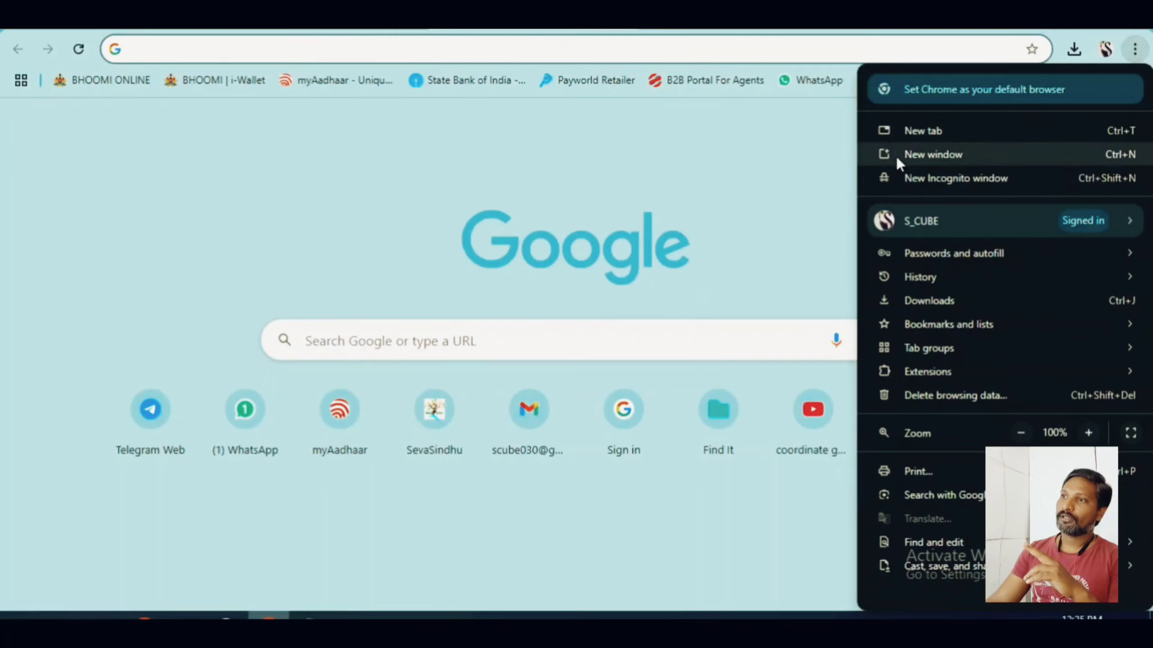
pyautogui.click(985, 180)
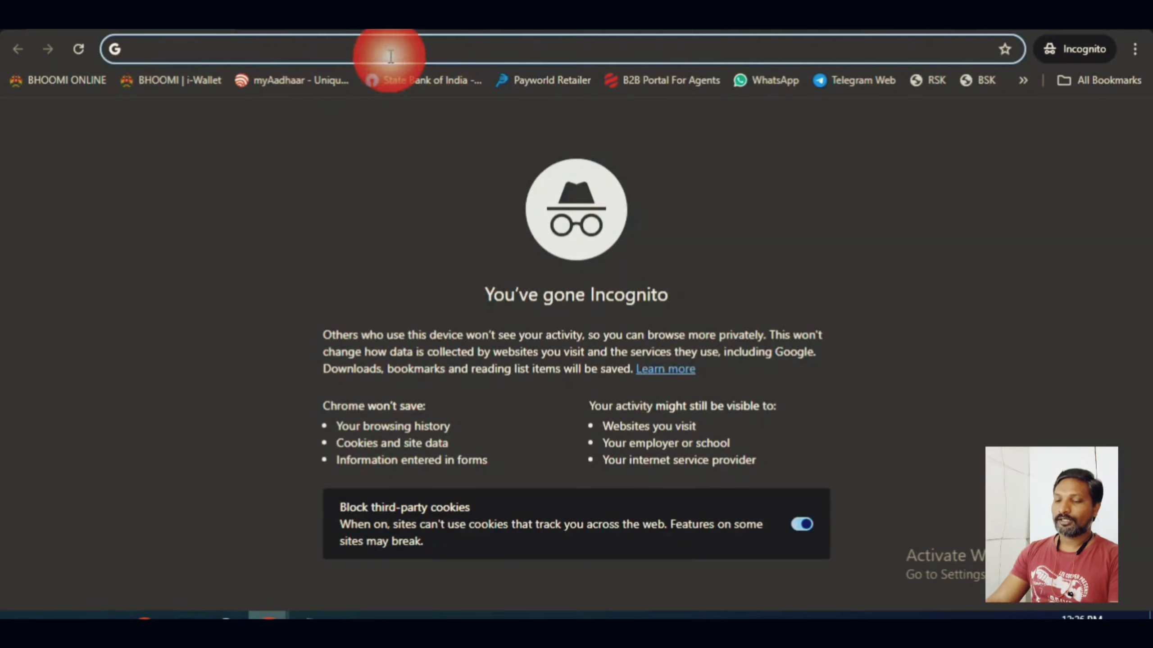
pyautogui.write('youtube.com')
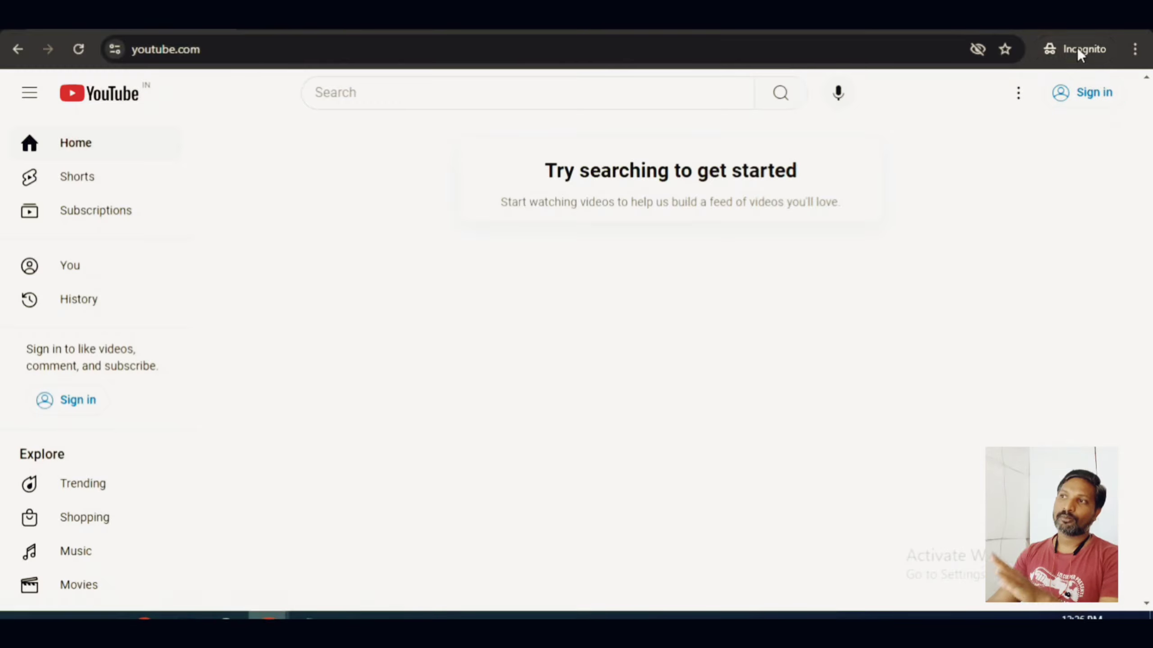
# - Enter "pm kissan" in the YouTube search and choose the suggestion "pm kisan 19th installment date 2025" to show related keywords
pyautogui.click(497, 96)
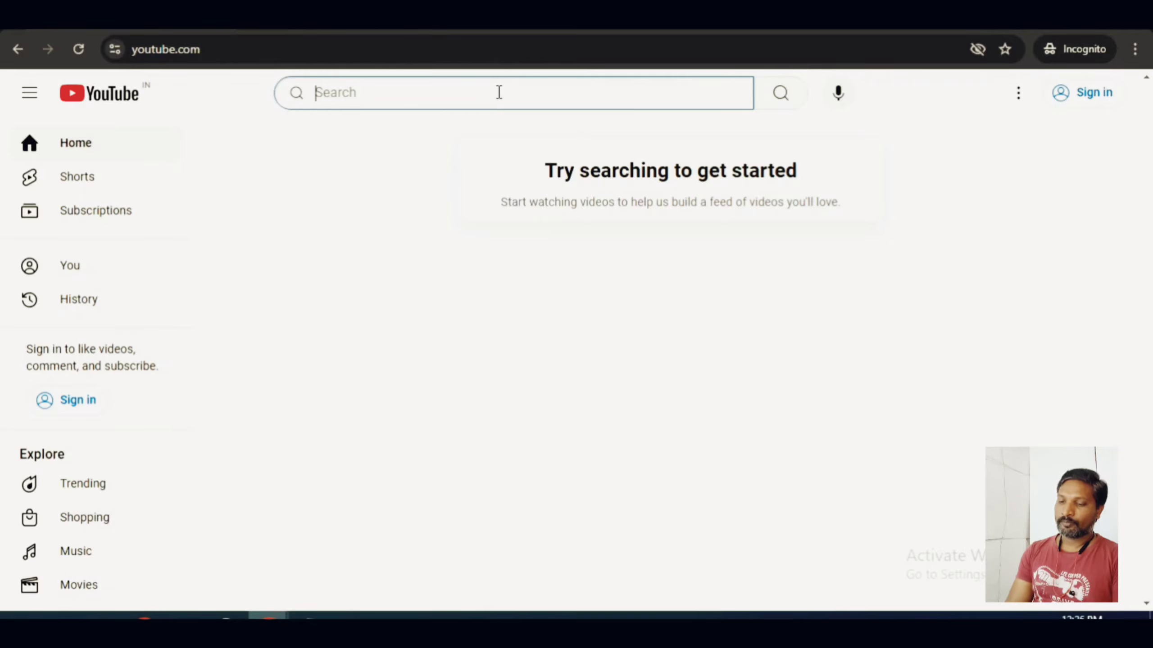
pyautogui.write('pm ki')
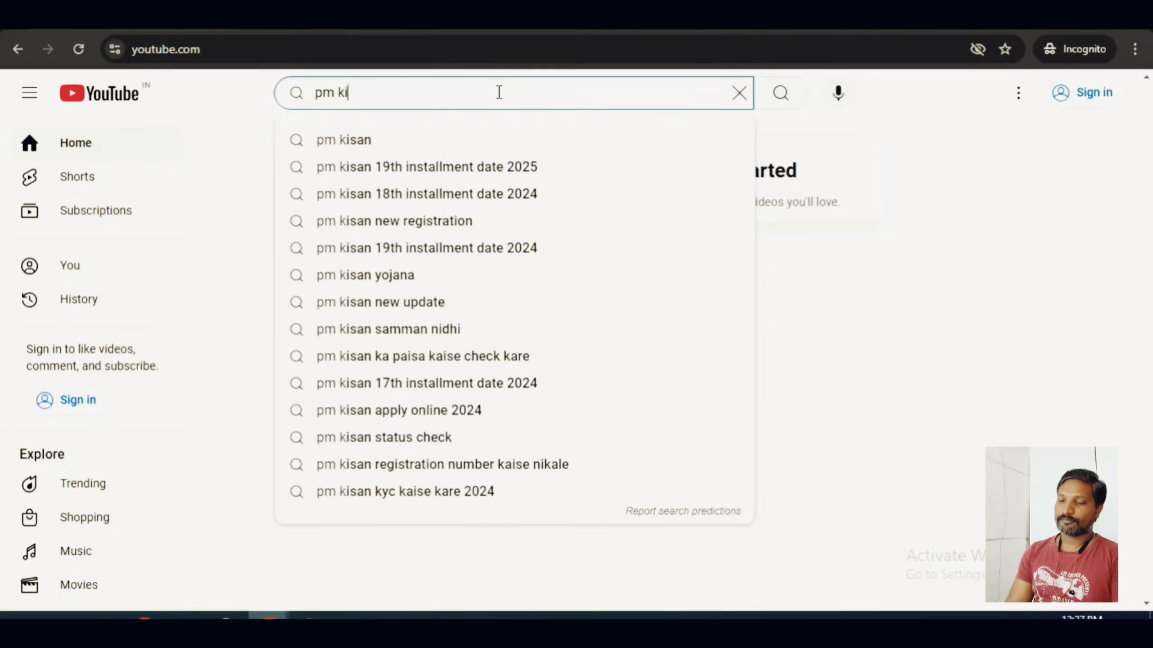
pyautogui.write('ssan')
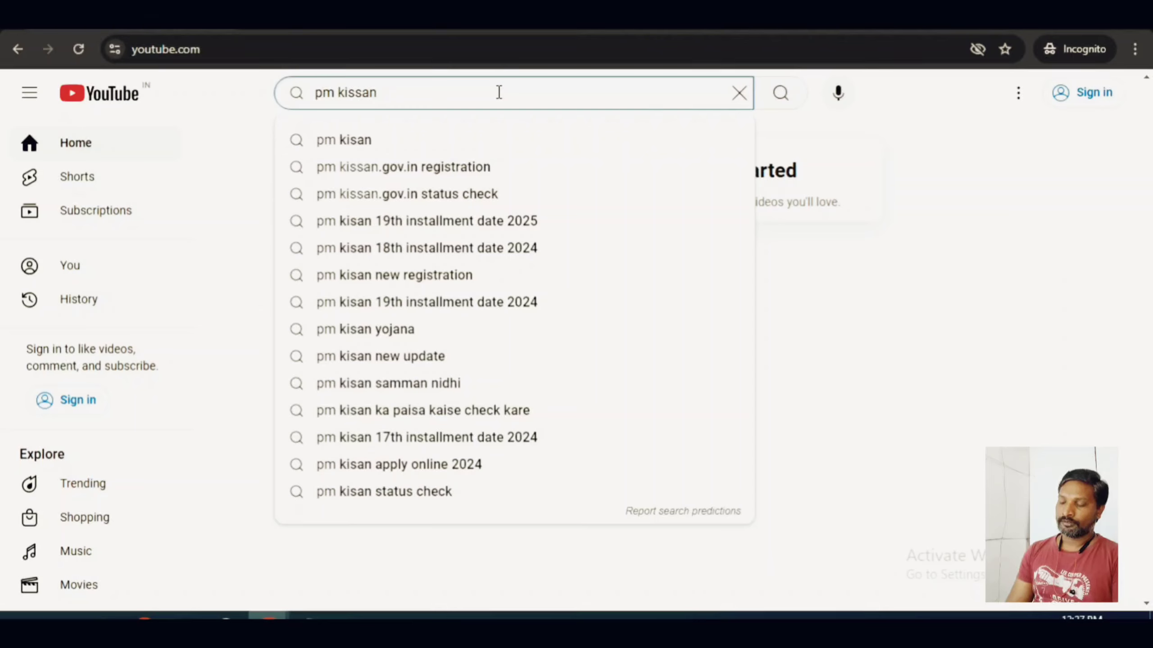
pyautogui.press('Down')
pyautogui.press('Down')
pyautogui.press('Down')
pyautogui.press('Down')
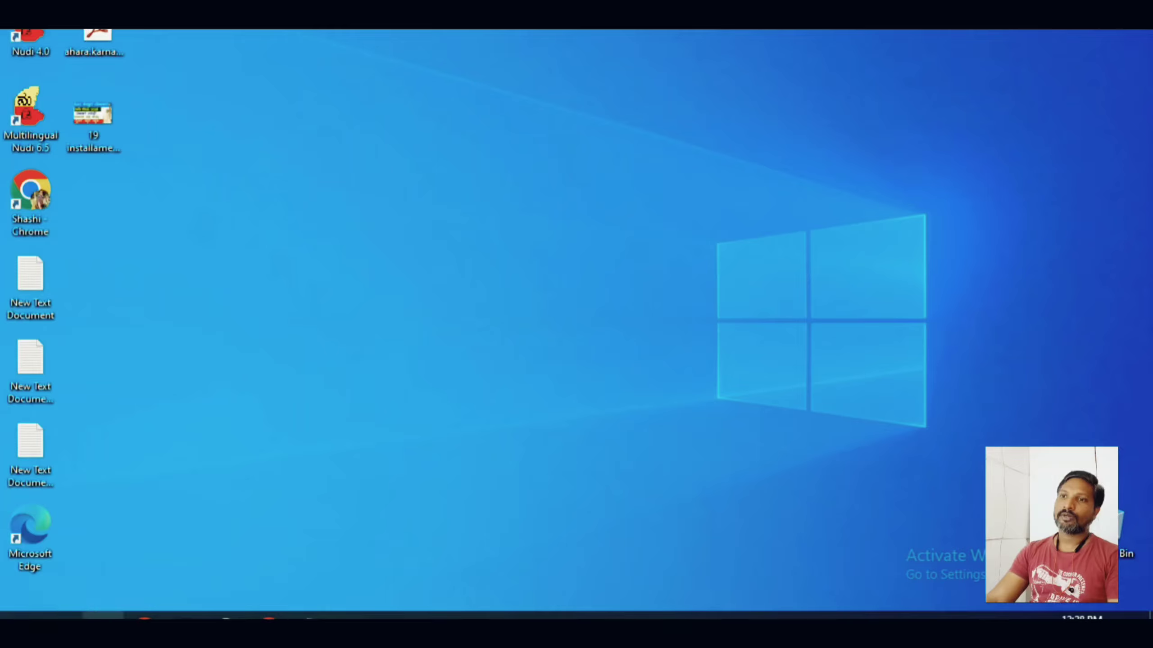
pyautogui.rightClick(235, 401)
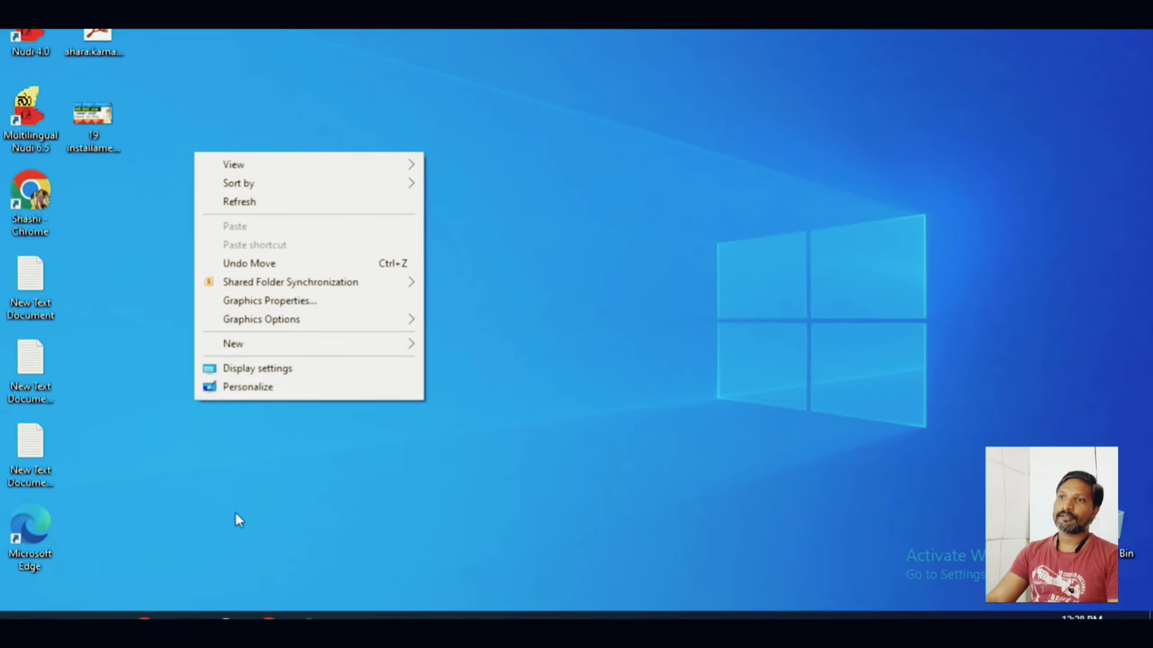
pyautogui.moveTo(302, 348)
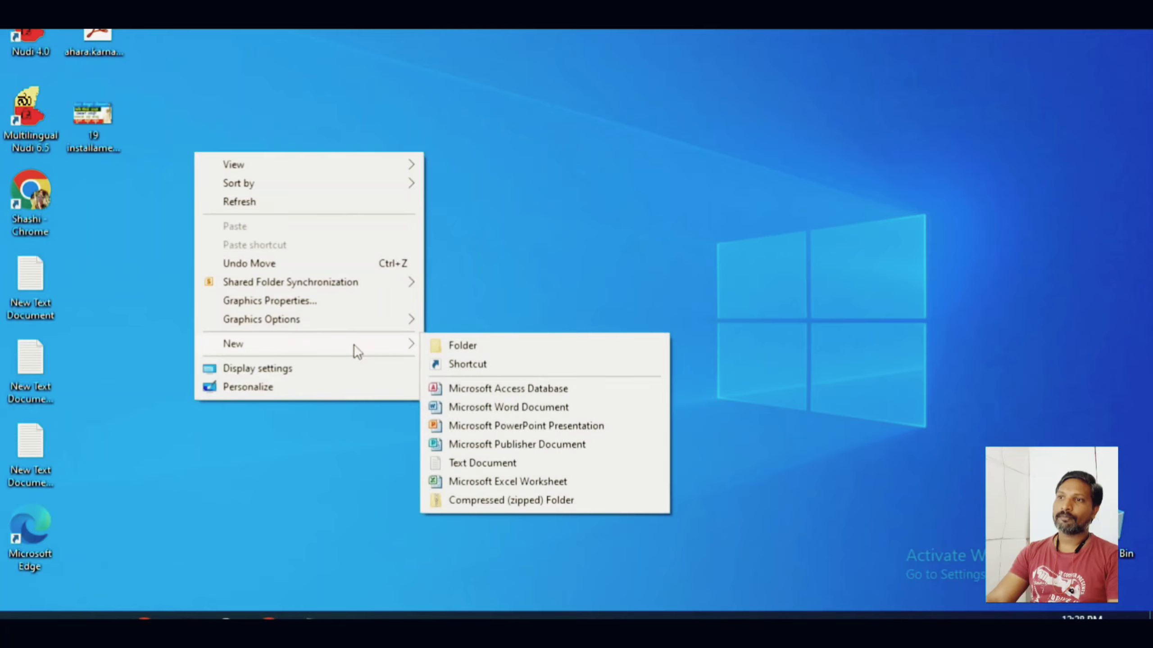
pyautogui.click(251, 481)
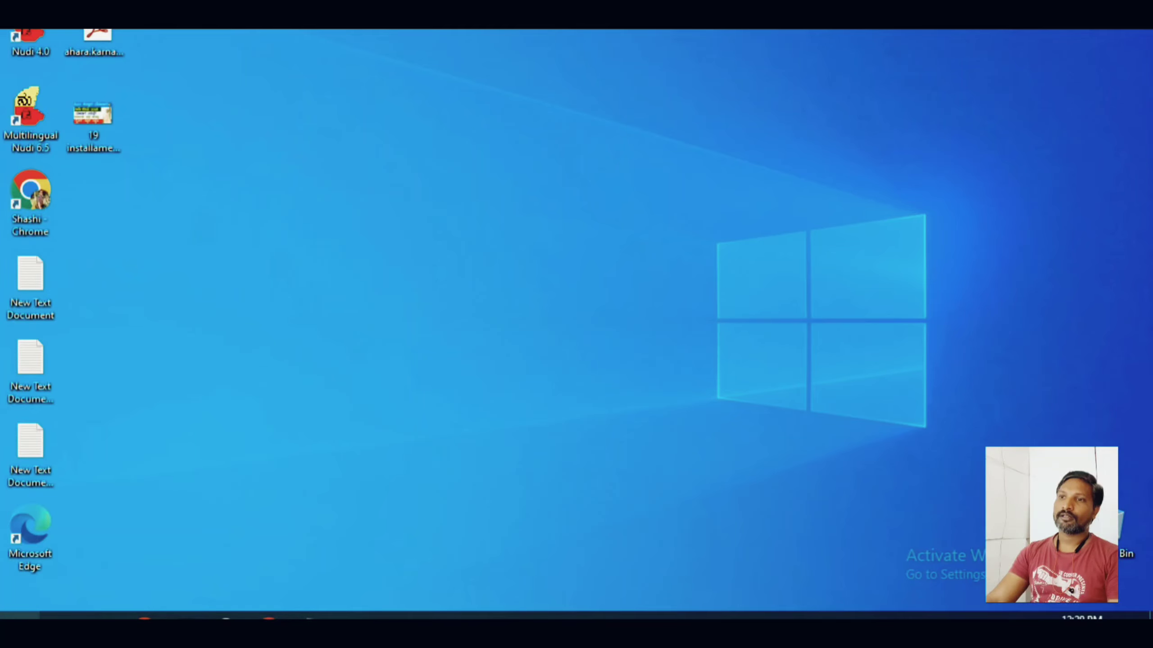
# - Switch to Paint 3D, place the captured screenshot of the YouTube search suggestions on the canvas, and maximize the window
pyautogui.click(20, 615)
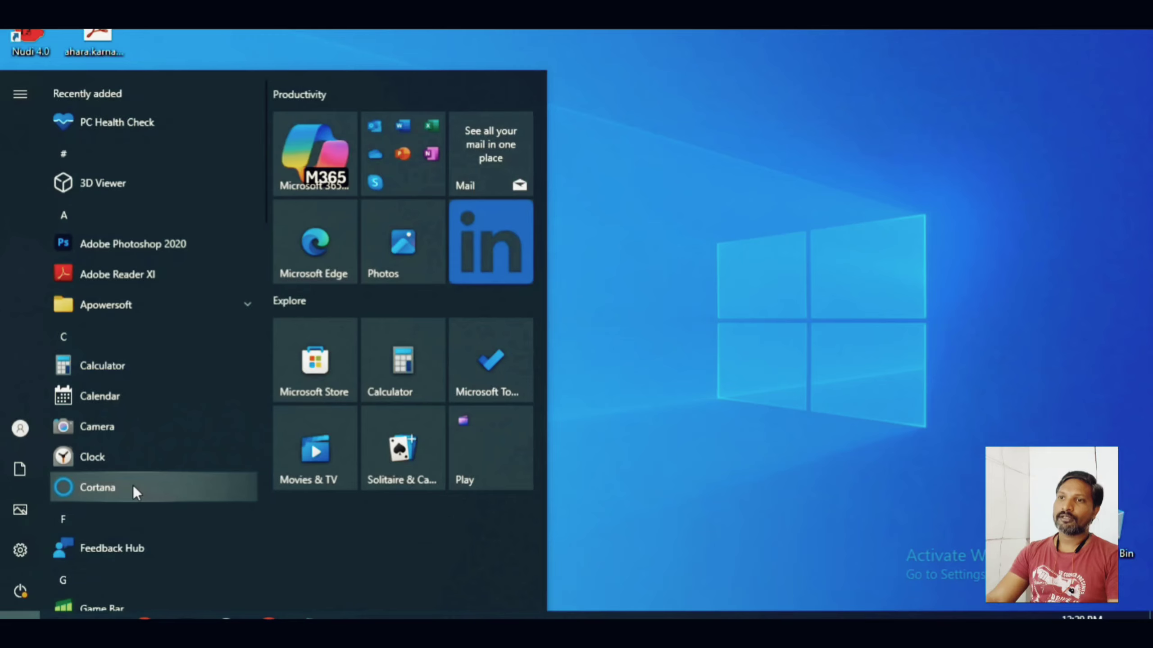
pyautogui.scroll(-3, 133, 485)
pyautogui.scroll(-1, 173, 494)
pyautogui.scroll(-10, 173, 494)
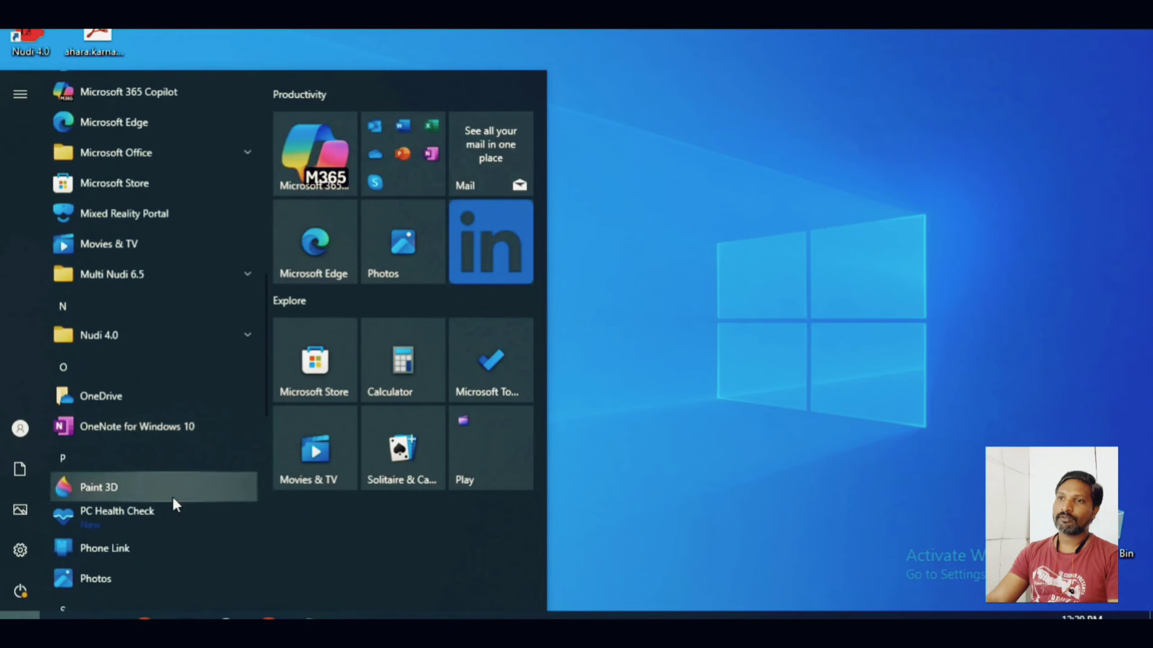
pyautogui.scroll(-4, 143, 495)
pyautogui.scroll(-5, 141, 488)
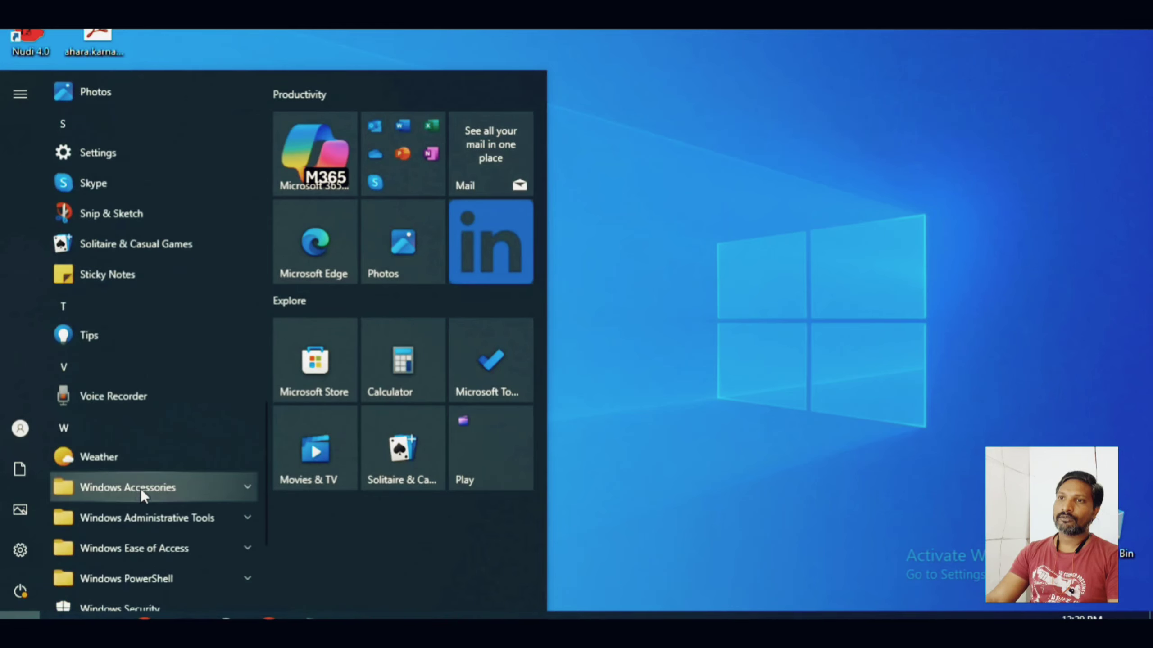
pyautogui.scroll(2, 141, 488)
pyautogui.scroll(2, 145, 174)
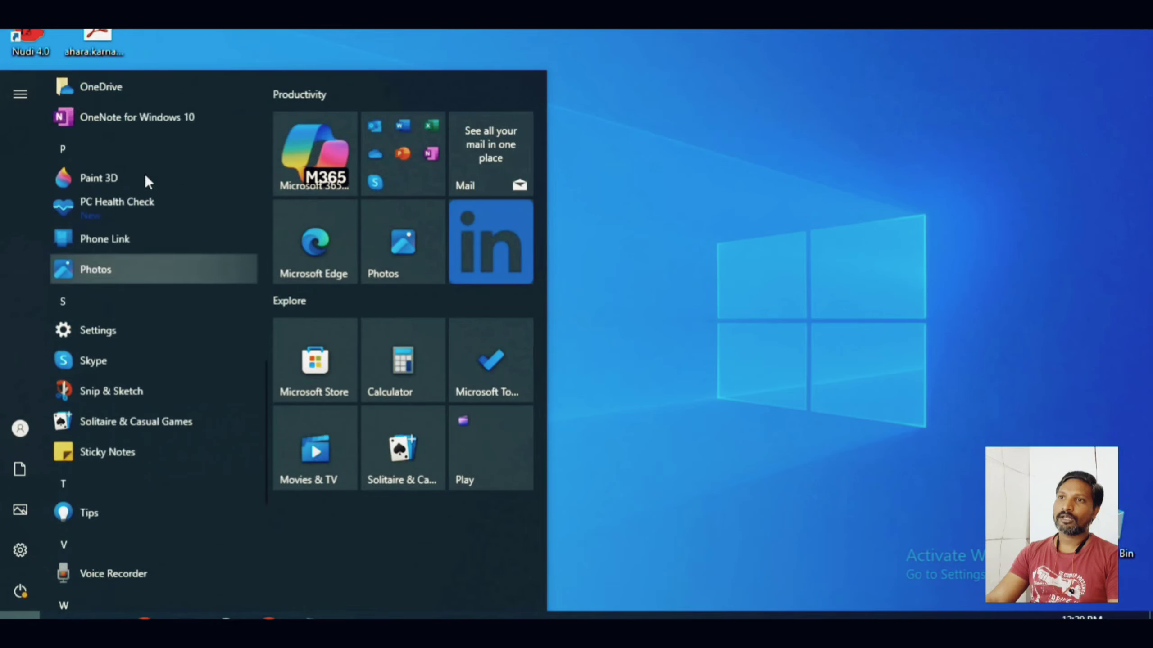
pyautogui.scroll(1, 145, 176)
pyautogui.click(133, 240)
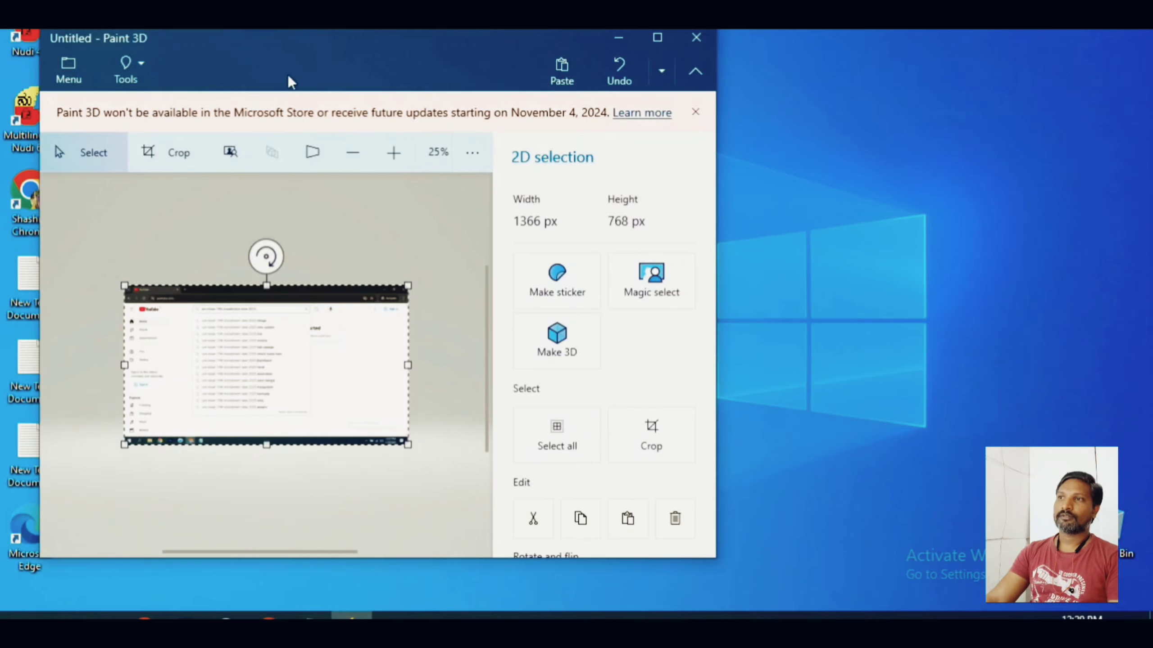
pyautogui.click(657, 37)
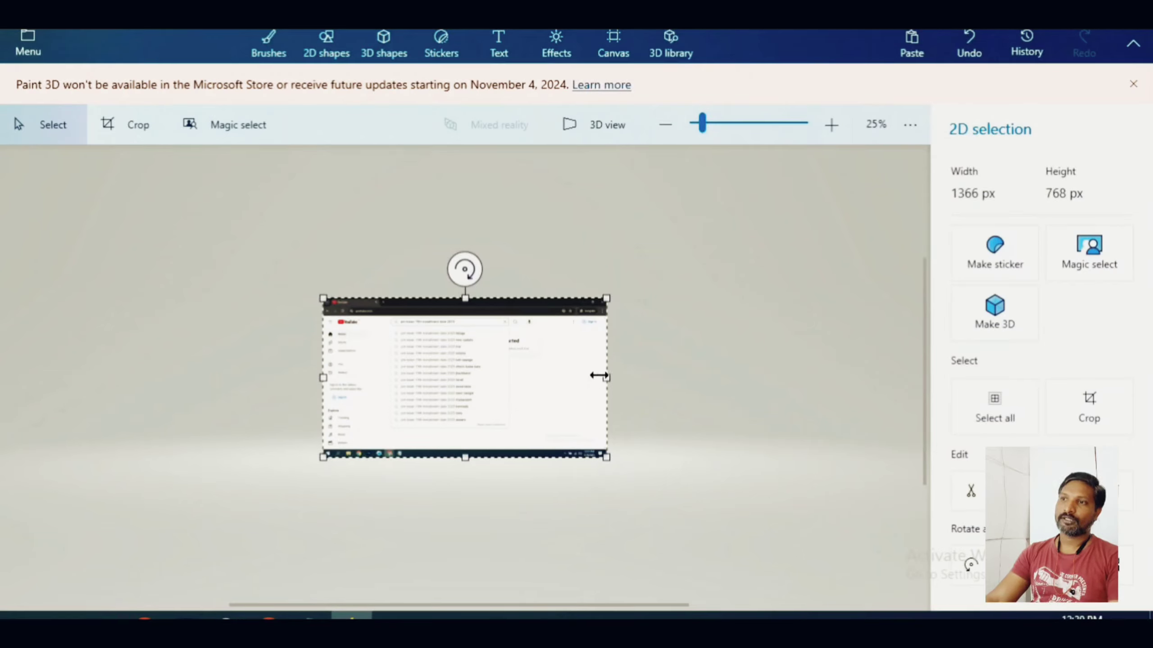
# - Widen the selected screenshot to 1382 px and apply the crop from its selection options
pyautogui.moveTo(599, 375)
pyautogui.mouseDown()
pyautogui.moveTo(587, 386)
pyautogui.moveTo(509, 381)
pyautogui.moveTo(610, 381)
pyautogui.mouseUp()
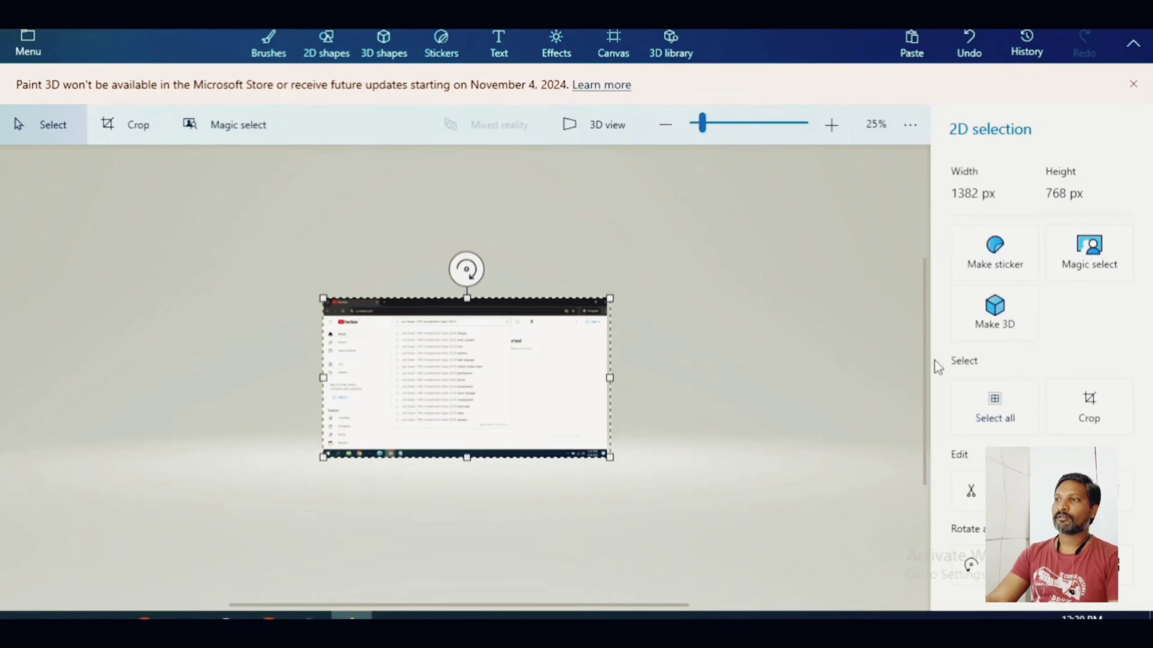
pyautogui.click(1101, 402)
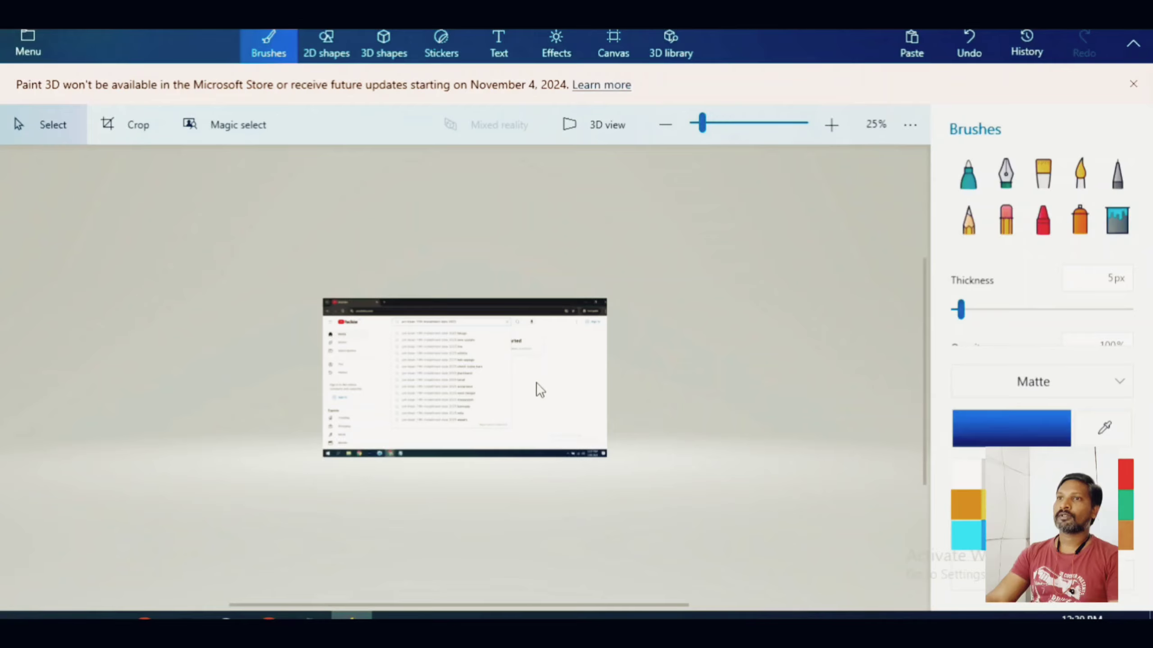
# - Crop the screenshot to just the list of search suggestions, 390 px wide and 467 px high
pyautogui.click(109, 129)
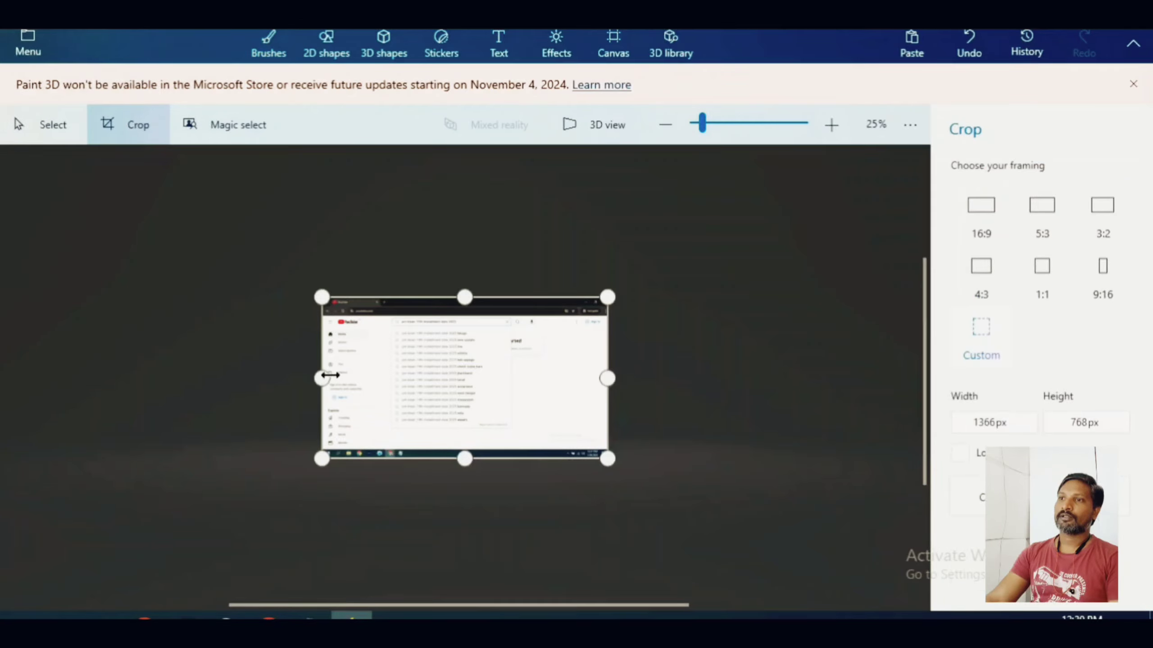
pyautogui.moveTo(323, 377); pyautogui.dragTo(403, 373)
pyautogui.moveTo(608, 377); pyautogui.dragTo(482, 377)
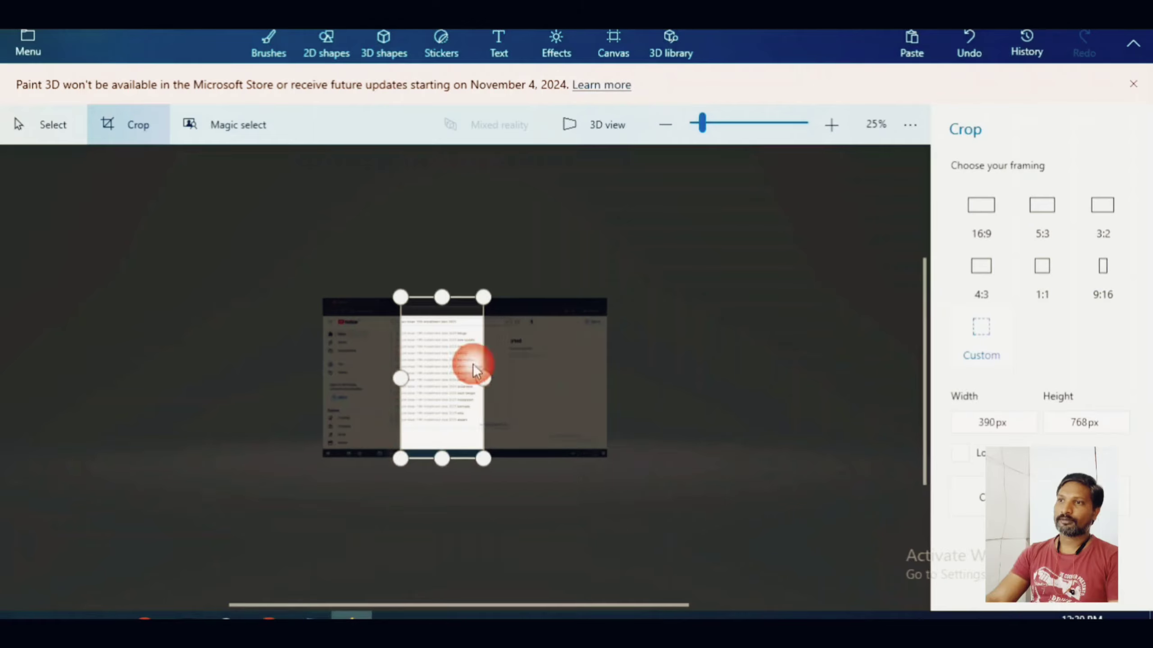
pyautogui.moveTo(443, 298); pyautogui.dragTo(443, 325)
pyautogui.moveTo(442, 458); pyautogui.dragTo(443, 423)
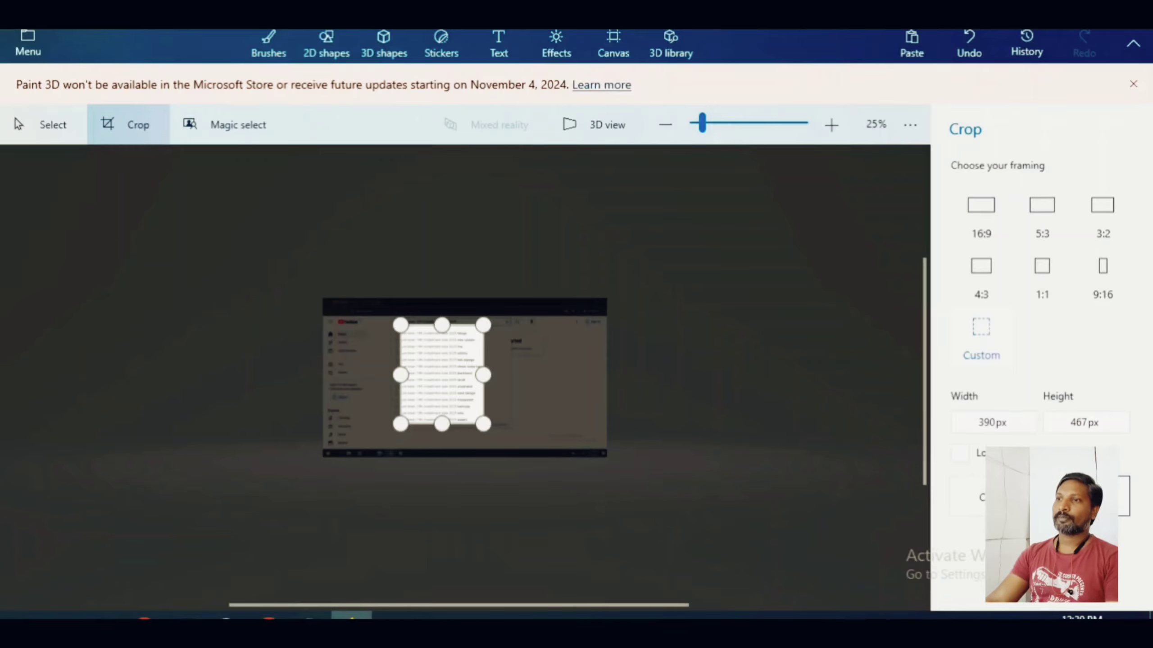
pyautogui.click(1087, 497)
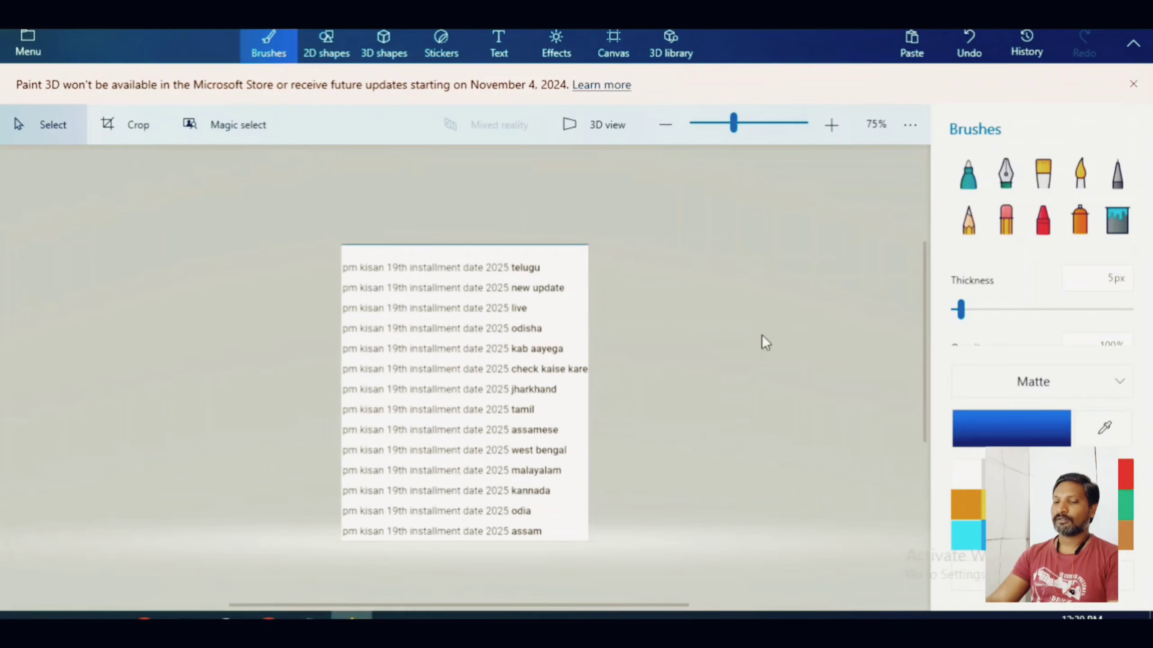
# - Save the cropped image to the Desktop as a 2D JPEG named "Untitled"
pyautogui.click(758, 340)
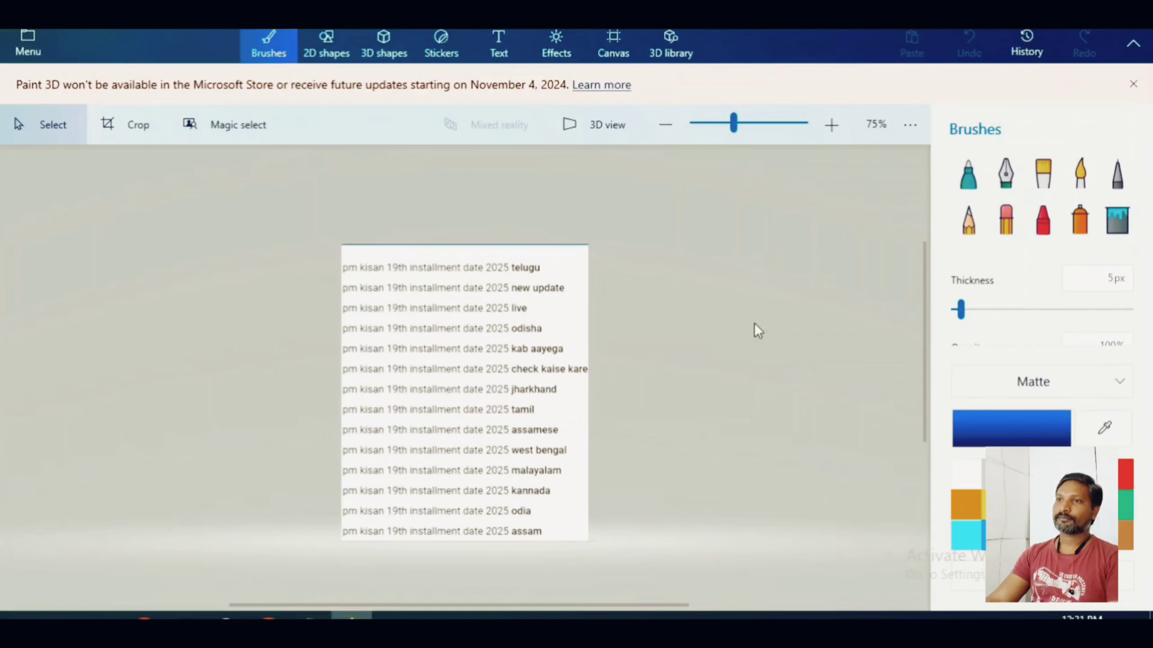
pyautogui.hotkey('ctrl', 's')
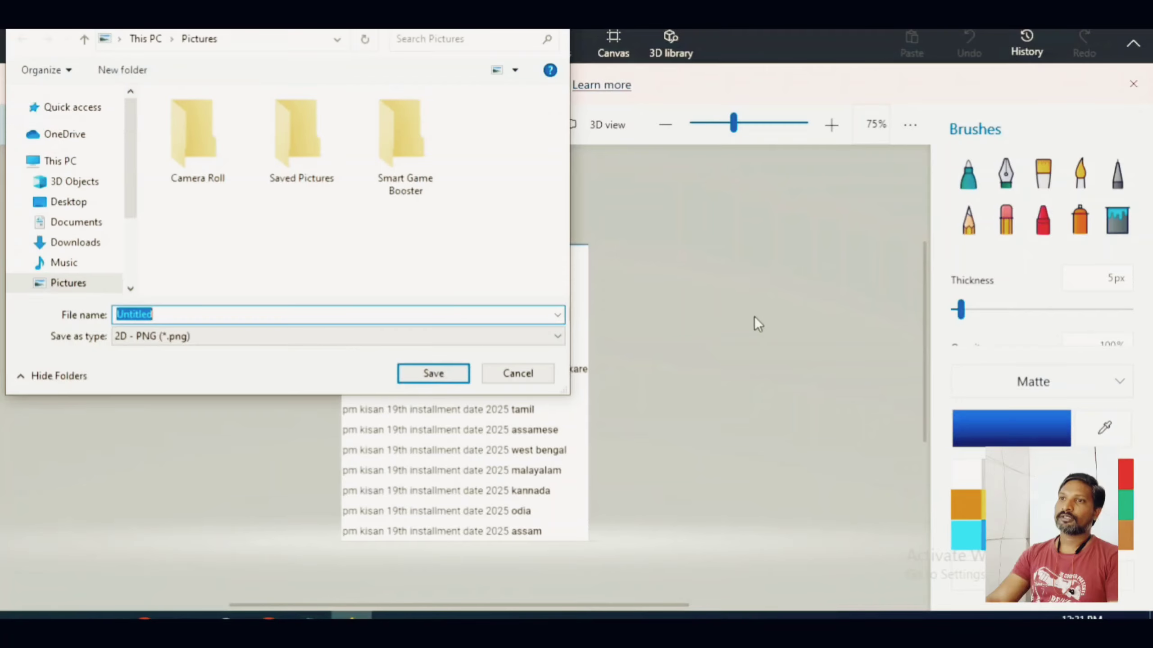
pyautogui.moveTo(132, 180); pyautogui.dragTo(128, 109)
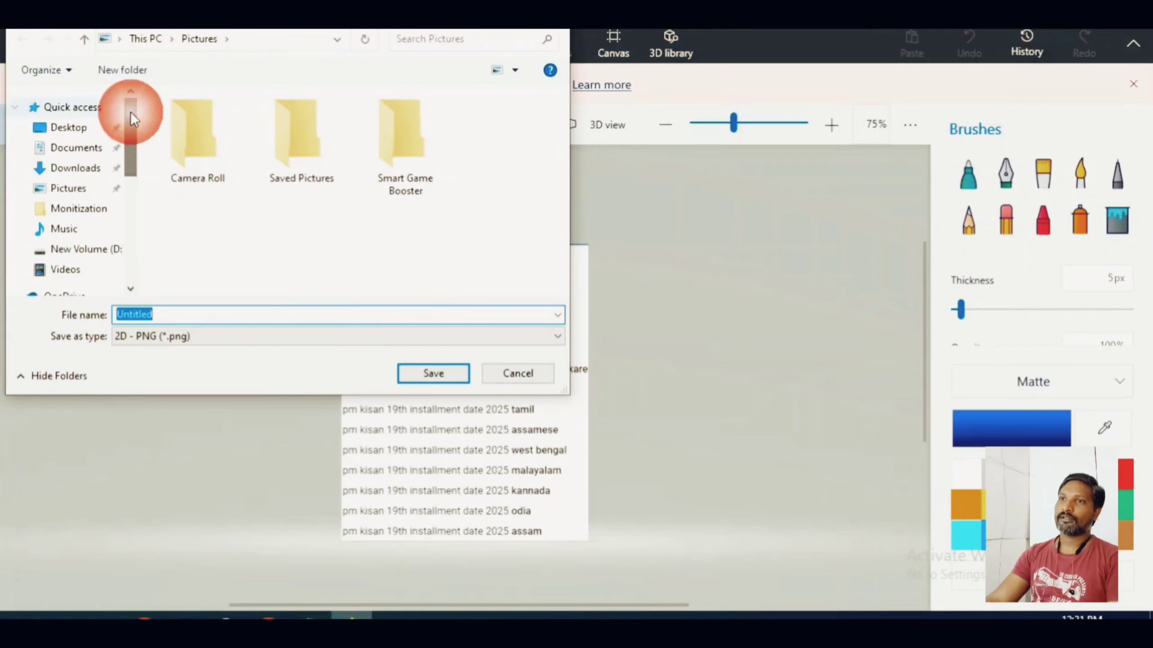
pyautogui.click(70, 125)
pyautogui.click(443, 374)
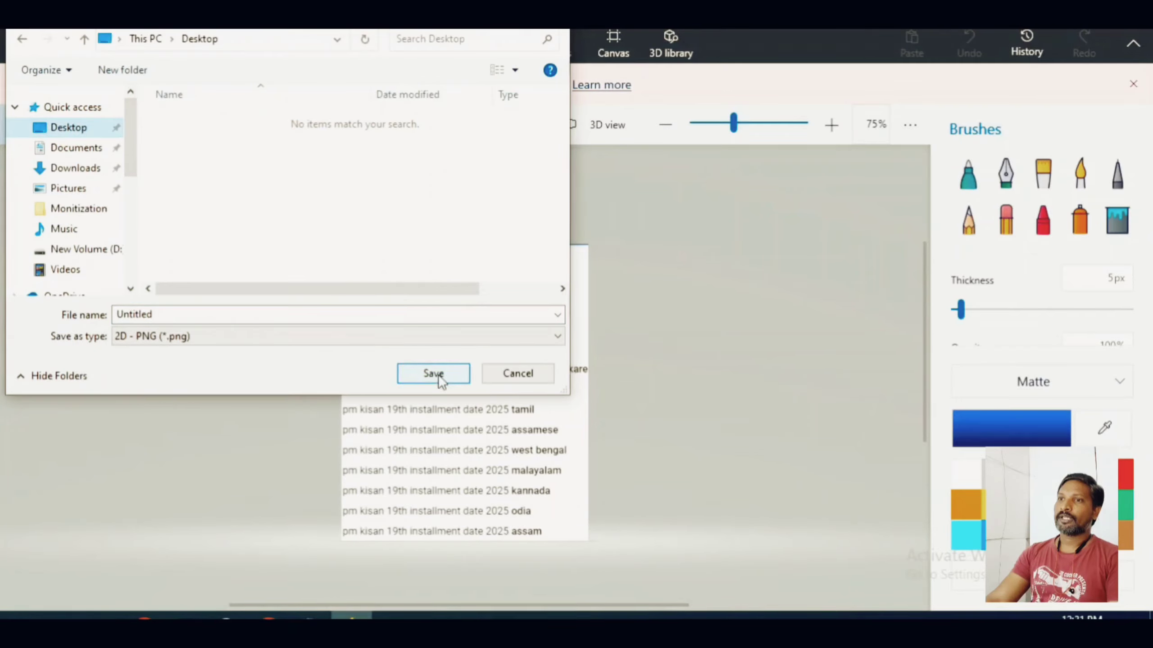
pyautogui.click(483, 338)
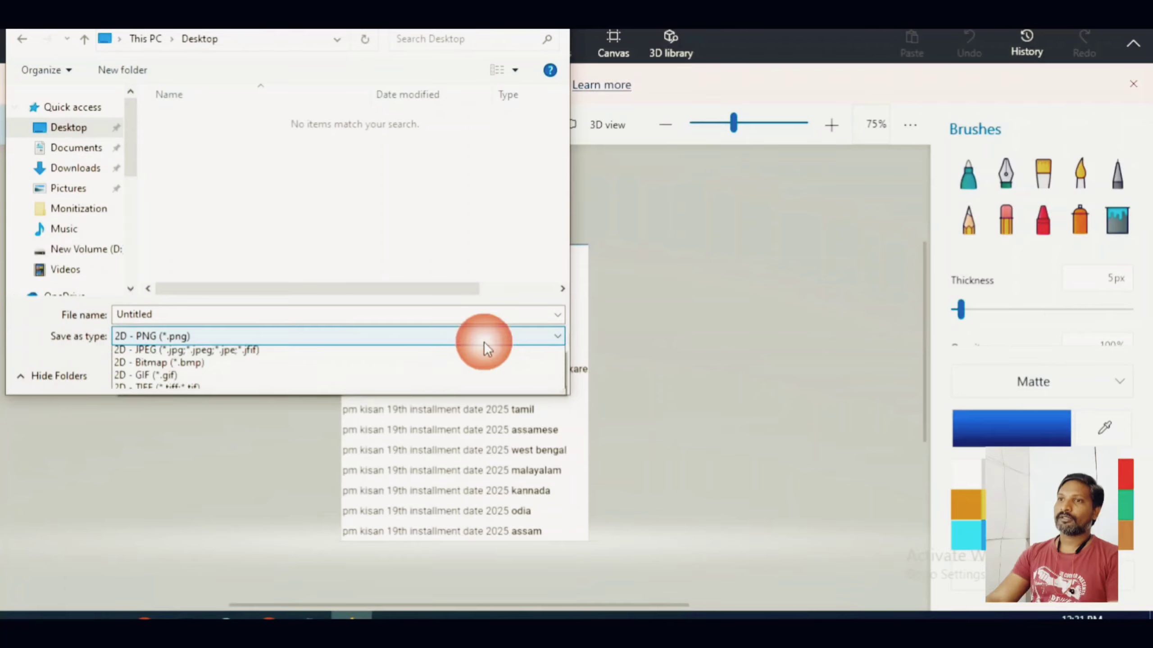
pyautogui.click(414, 367)
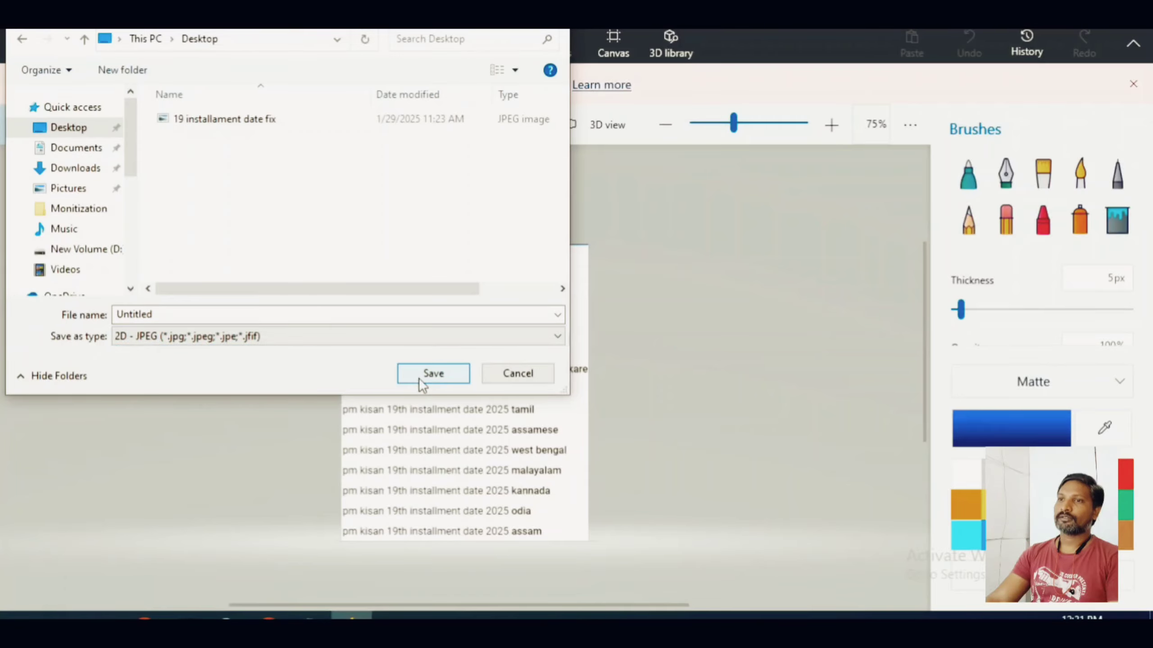
pyautogui.click(419, 379)
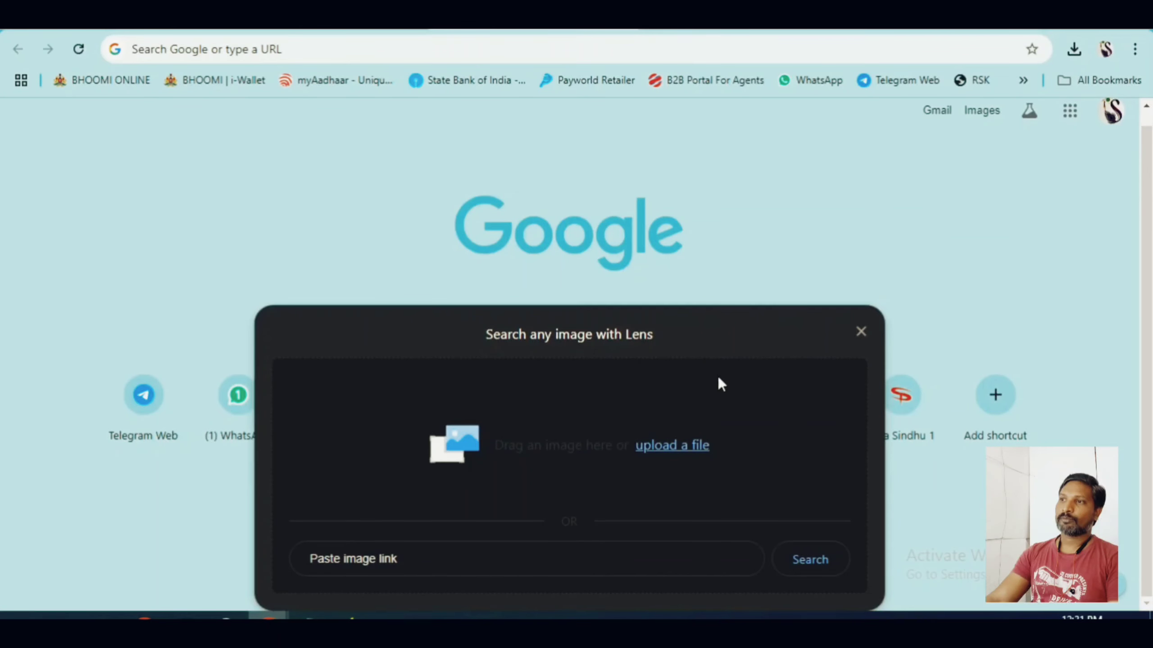
# - Switch to Chrome and search by image in Google Lens with the "Untitled" file from the Desktop
pyautogui.click(861, 332)
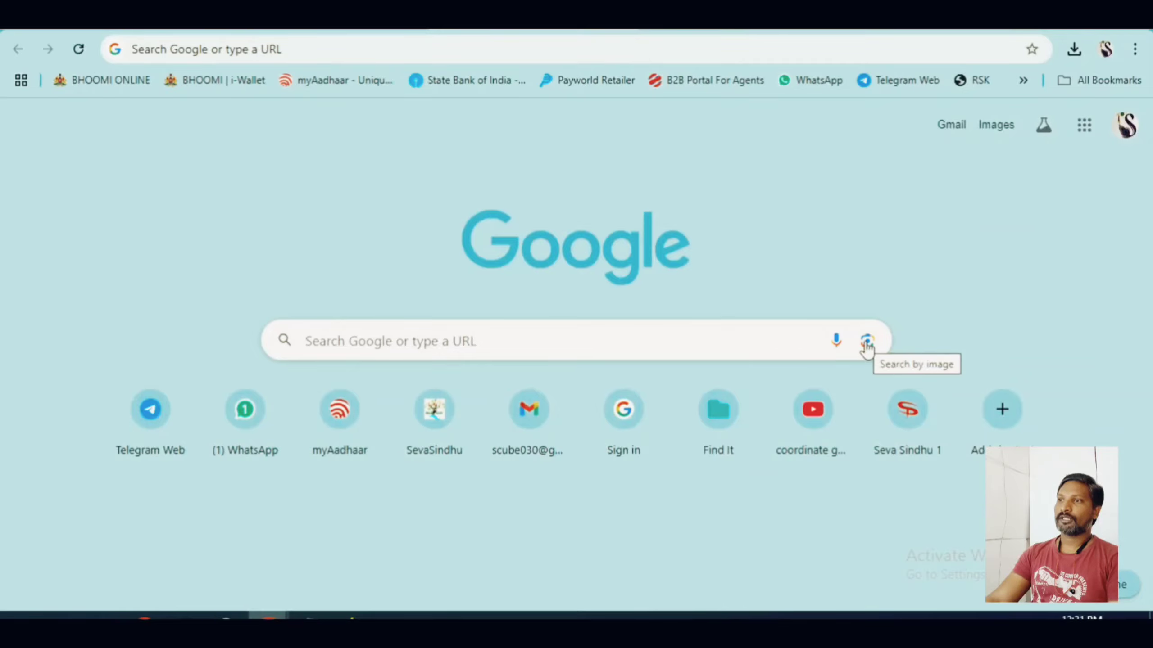
pyautogui.click(867, 342)
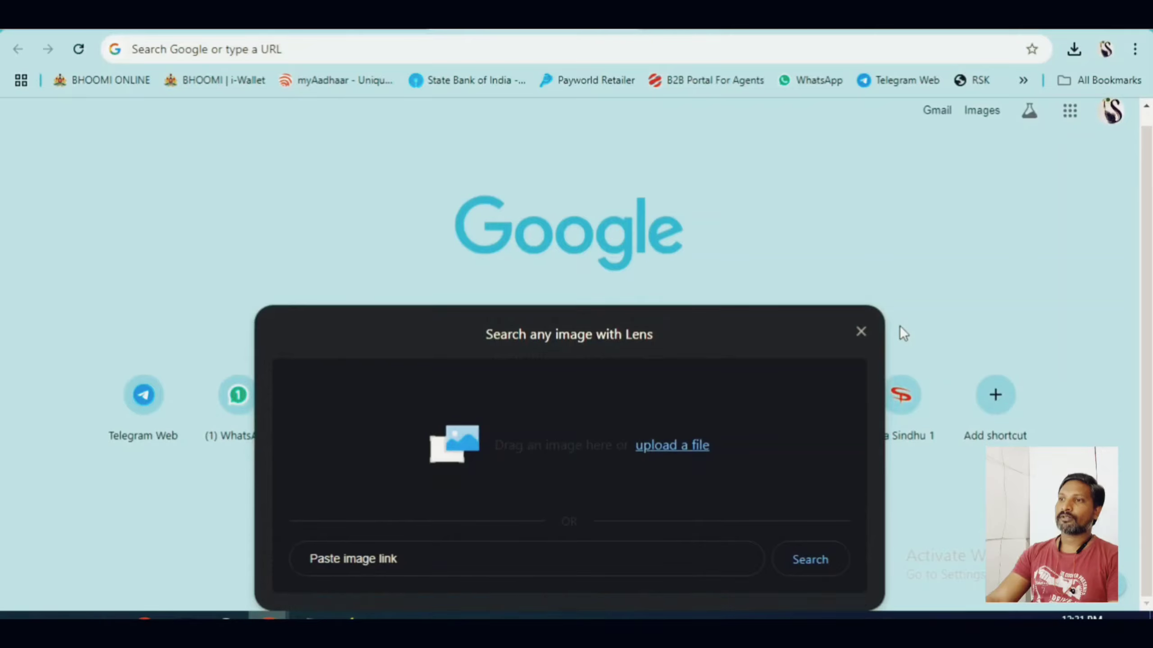
pyautogui.click(672, 453)
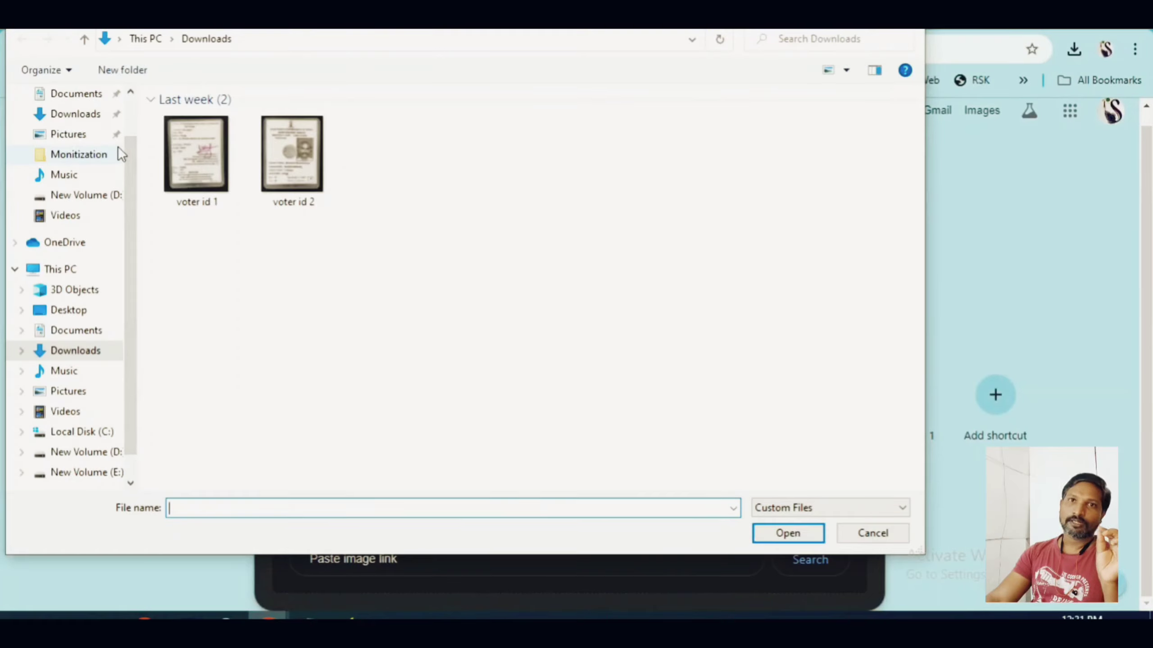
pyautogui.scroll(1, 130, 171)
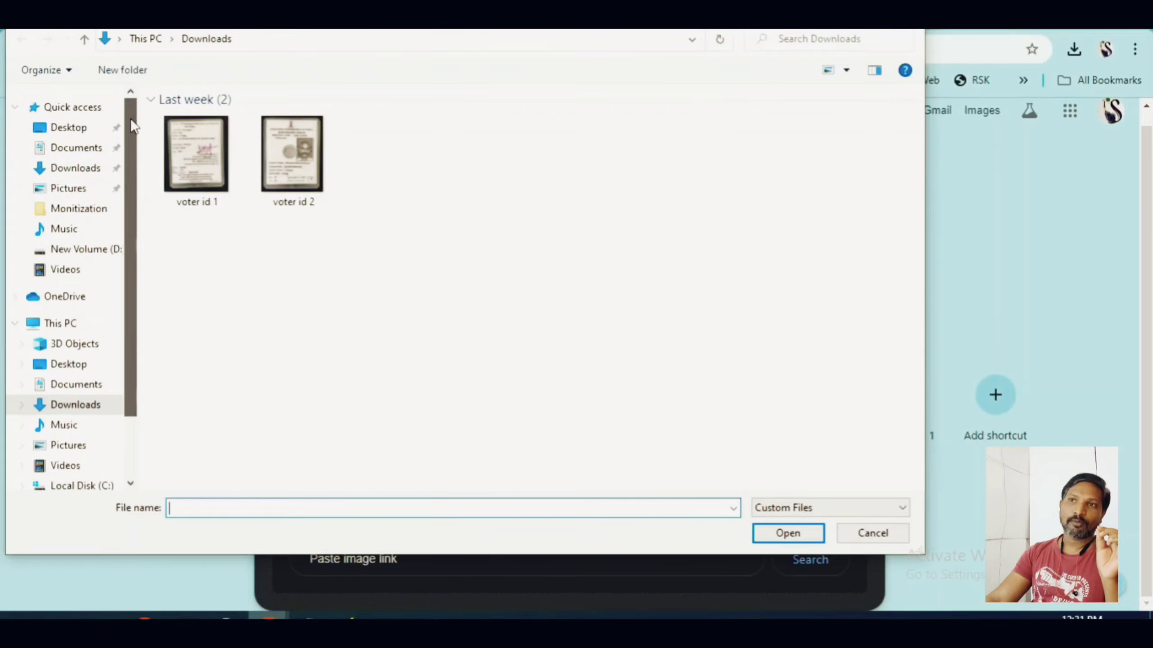
pyautogui.click(68, 129)
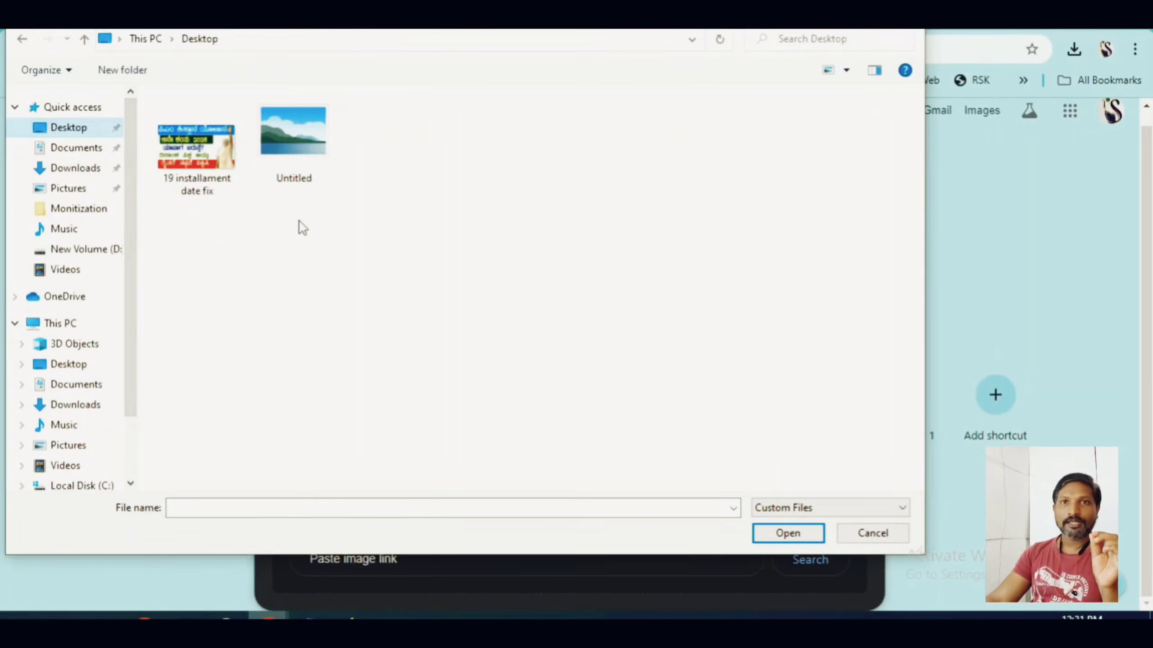
pyautogui.click(291, 150)
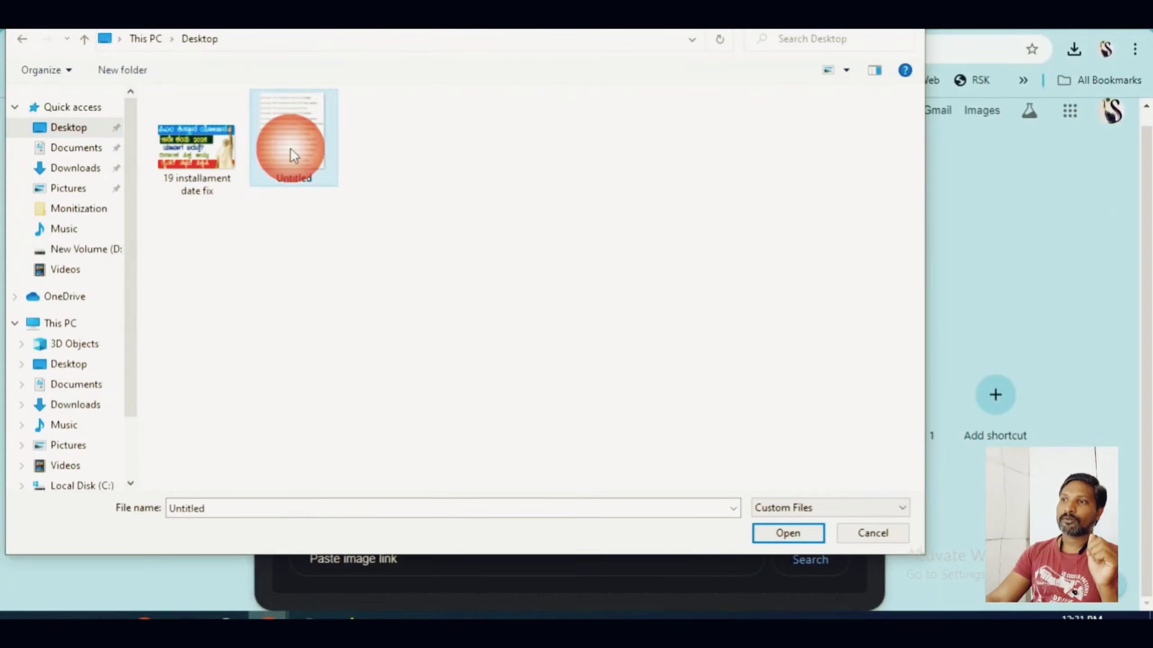
pyautogui.click(781, 533)
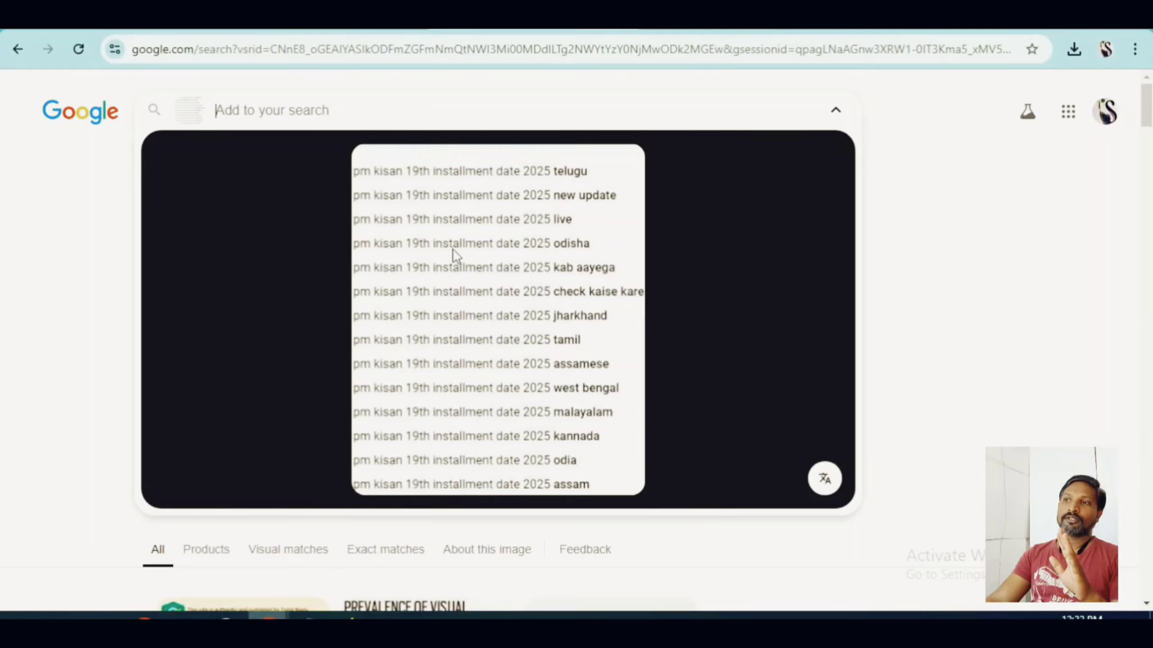
# - Select all the recognized text in the uploaded suggestions image and copy it
pyautogui.click(498, 281)
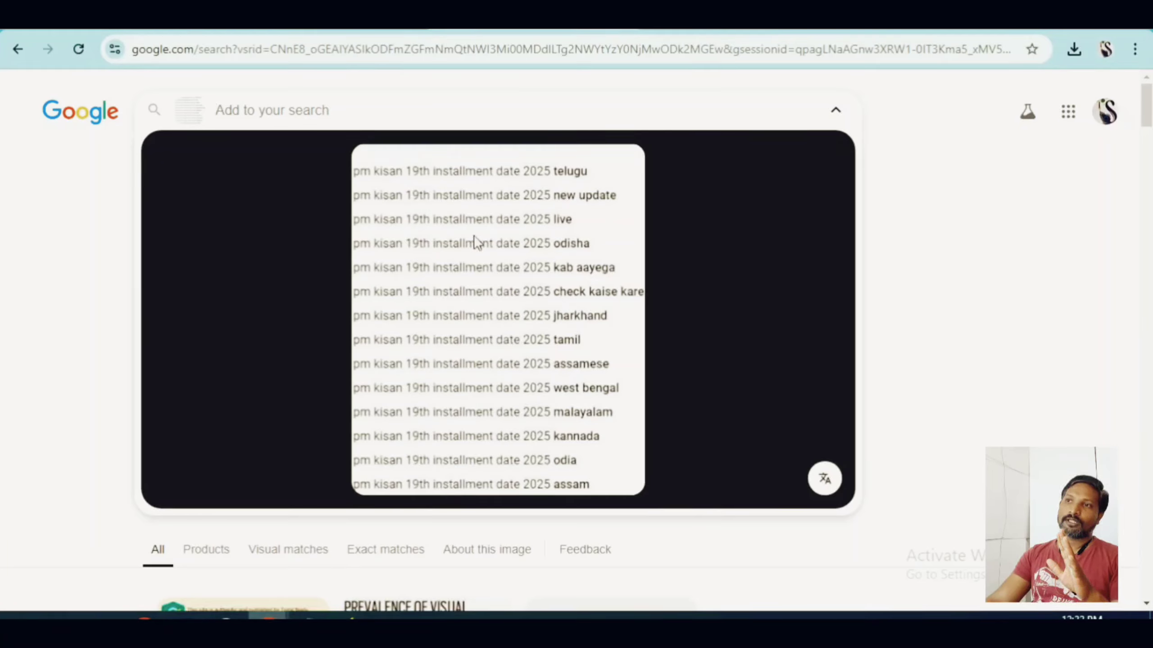
pyautogui.click(477, 256)
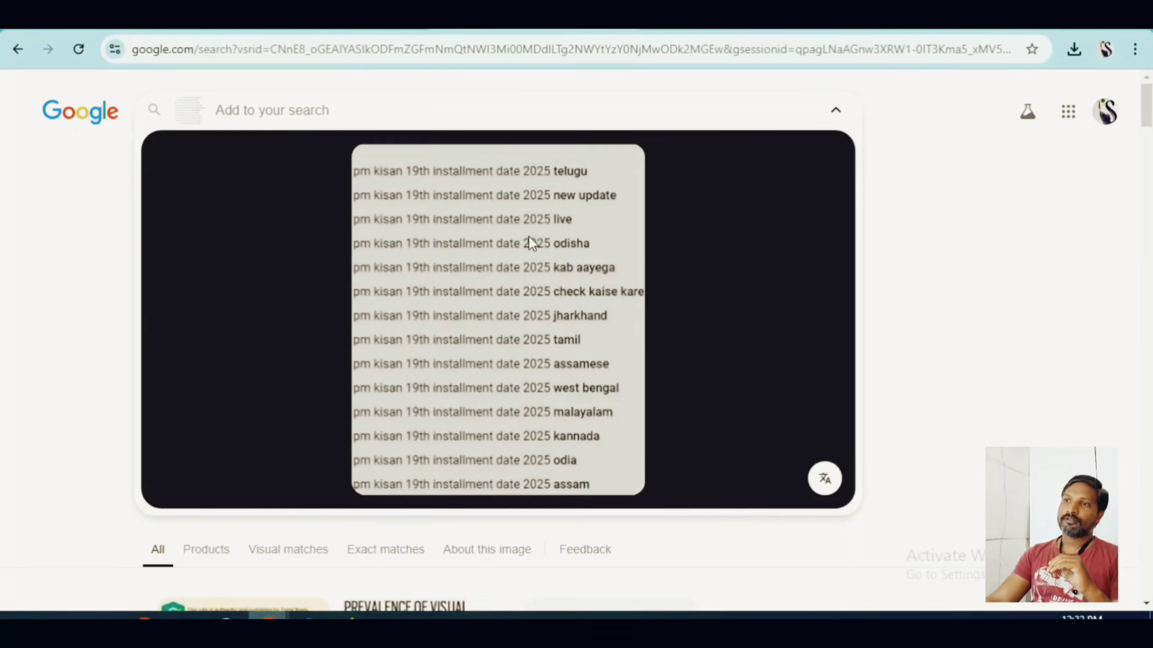
pyautogui.click(480, 199)
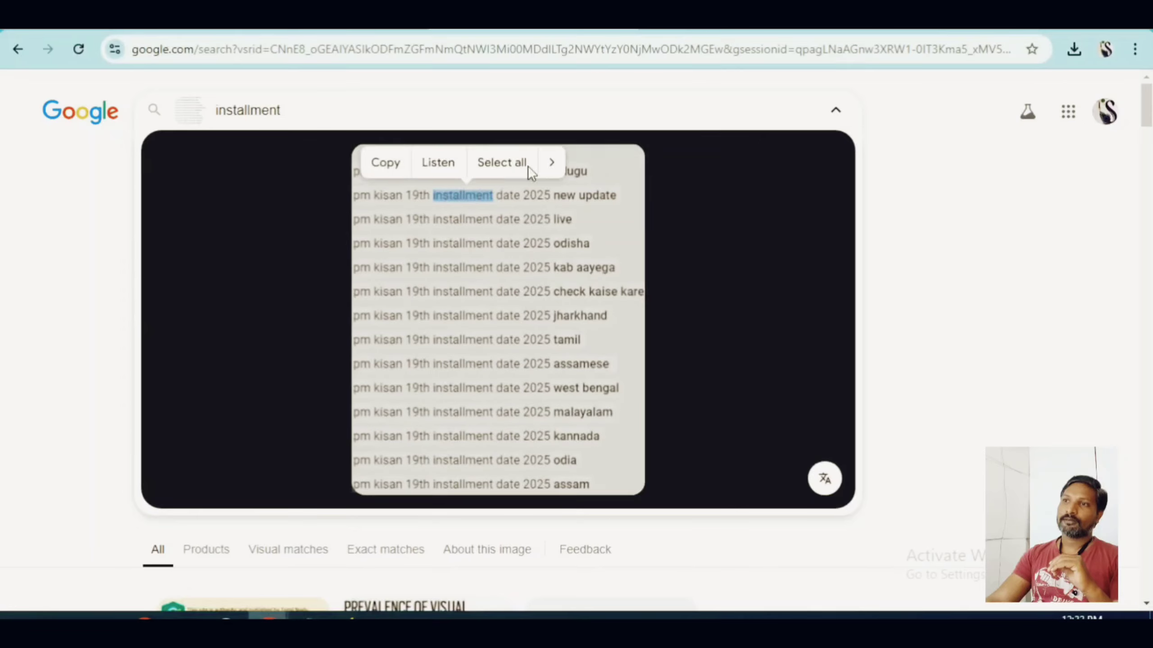
pyautogui.click(507, 167)
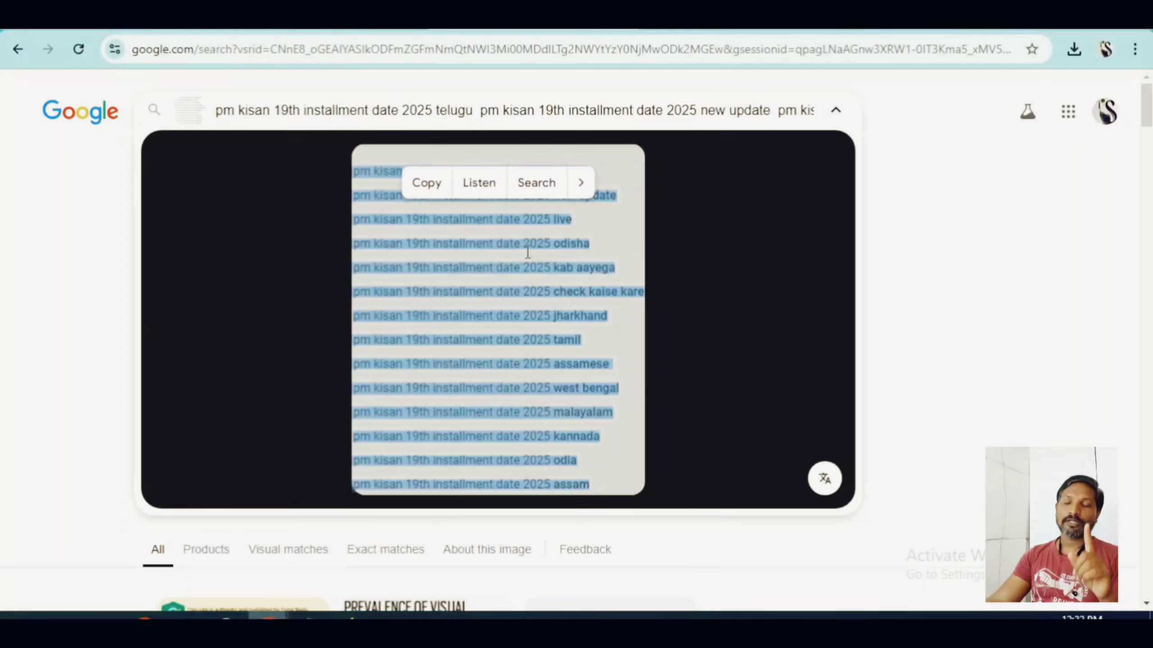
pyautogui.click(429, 183)
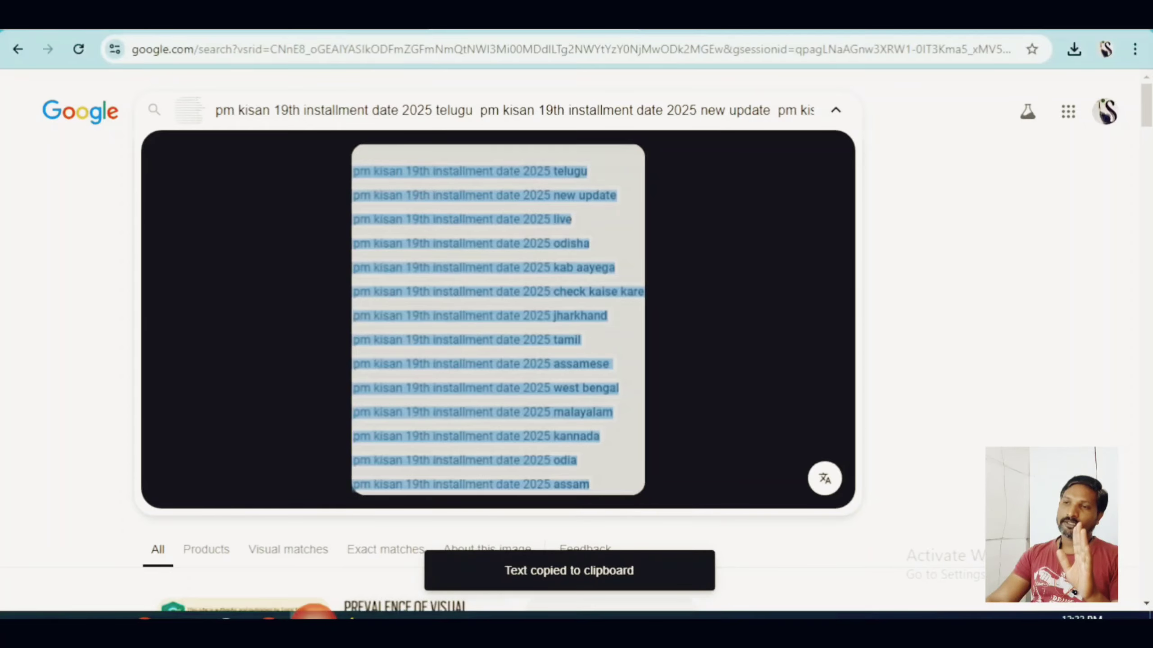
# - Switch to the Notepad document and replace the second block of hashtags and title lines with the copied search suggestions
pyautogui.hotkey('alt', 'Tab')
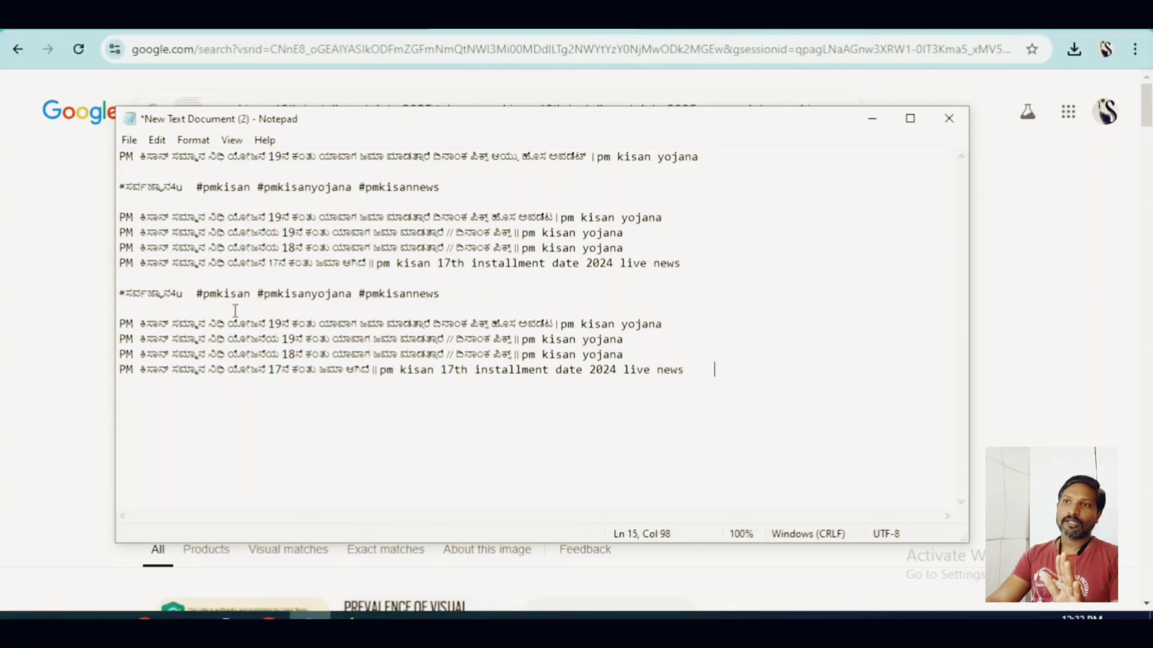
pyautogui.click(155, 294)
pyautogui.press('Home')
pyautogui.moveTo(119, 293); pyautogui.dragTo(716, 375)
pyautogui.hotkey('ctrl', 'v')
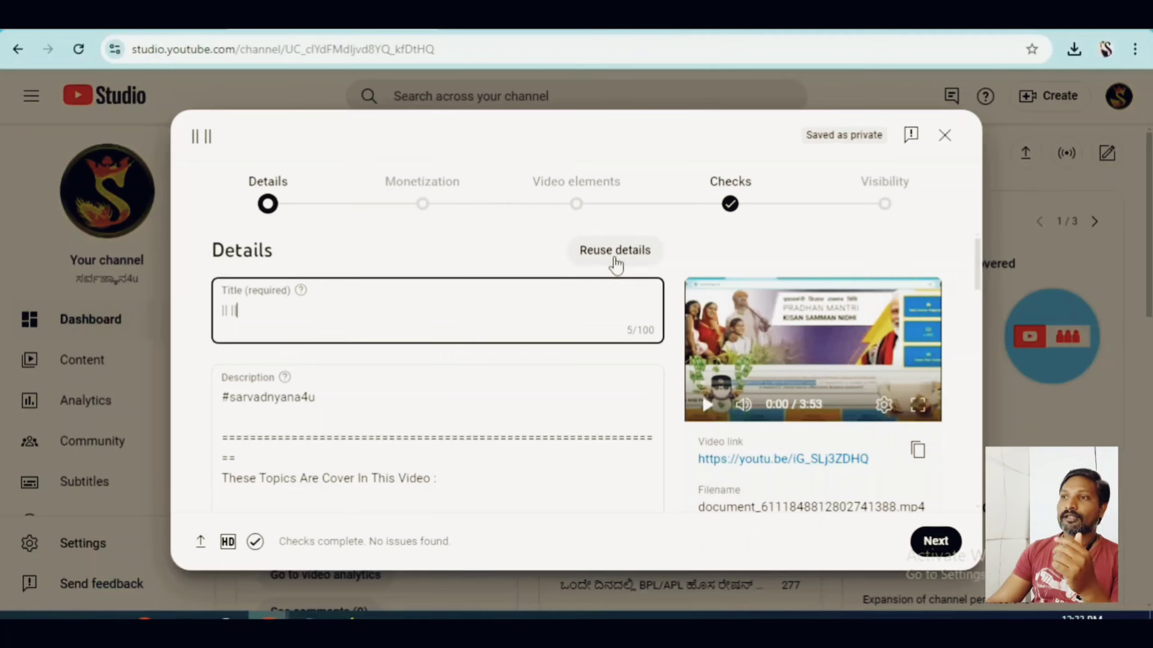
# - Reuse all details of the previous PM Kisan 19th installment video for the YouTube Studio upload, including title, description, playlists, tags, Shorts remixing and category
pyautogui.click(616, 260)
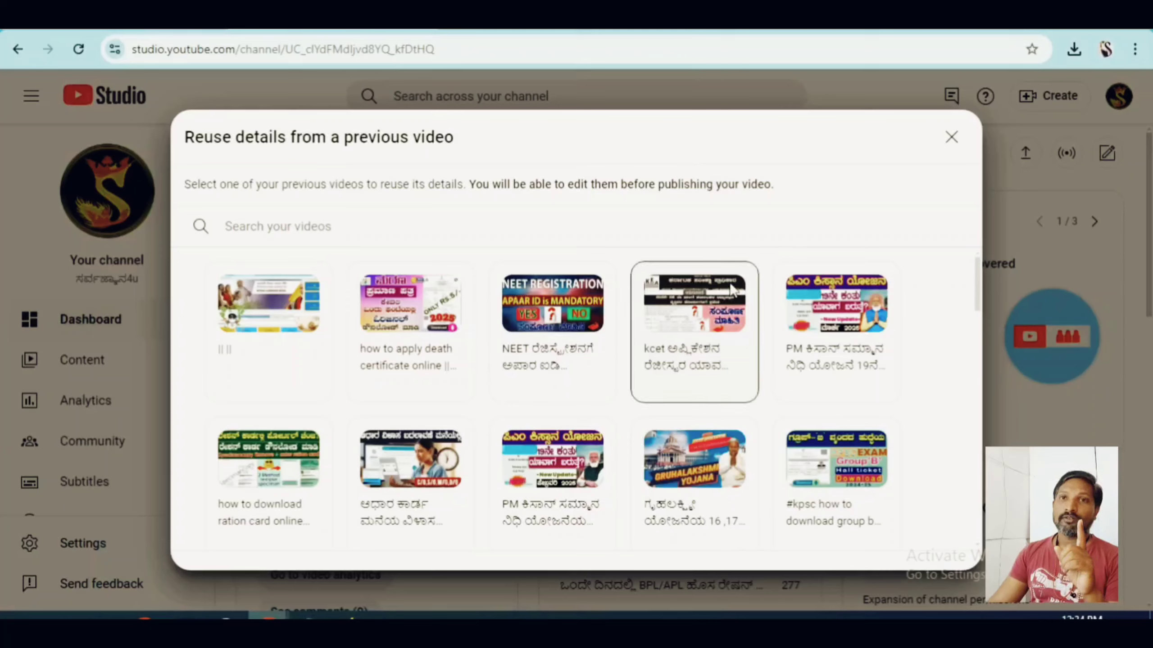
pyautogui.click(832, 315)
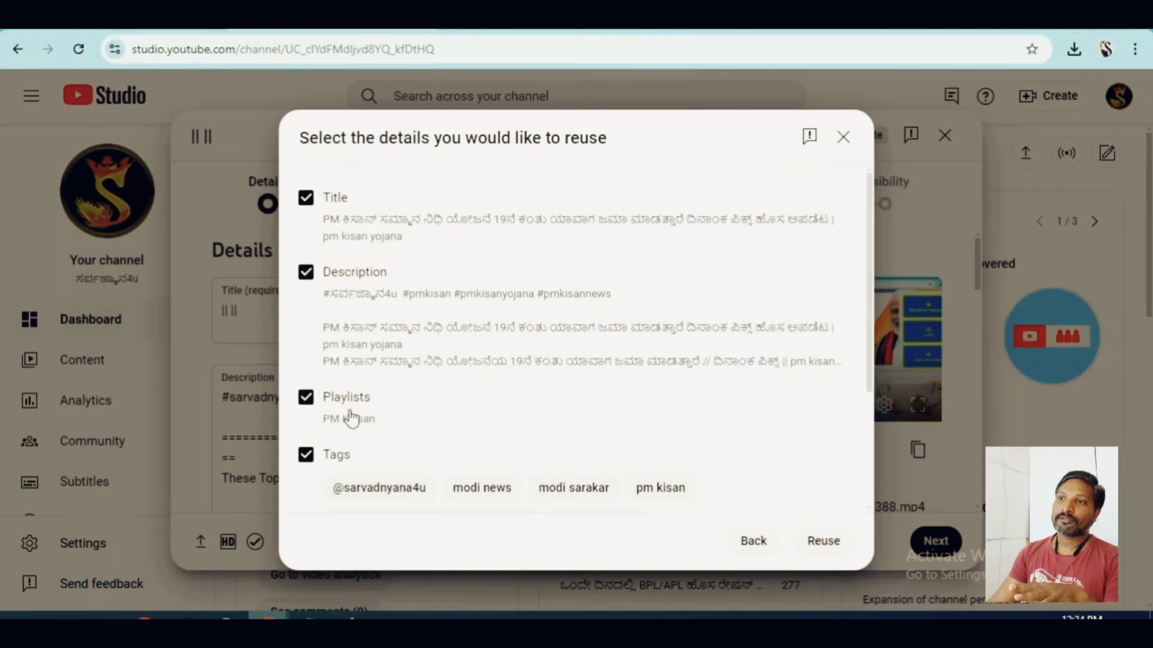
pyautogui.scroll(-4, 749, 417)
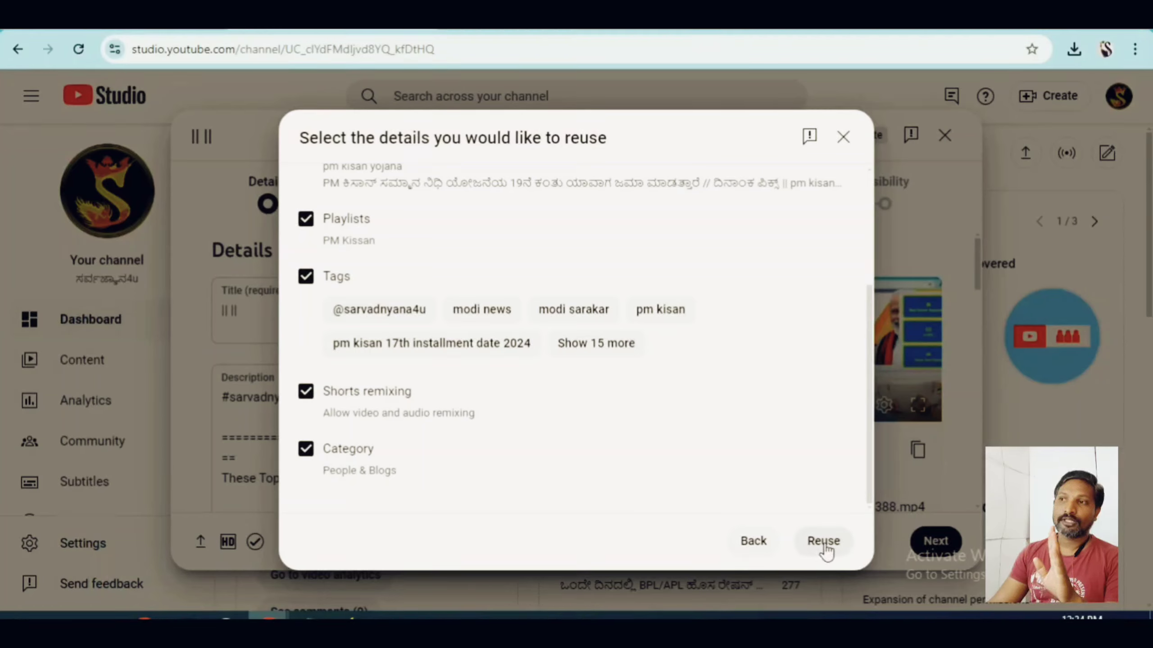
pyautogui.click(810, 529)
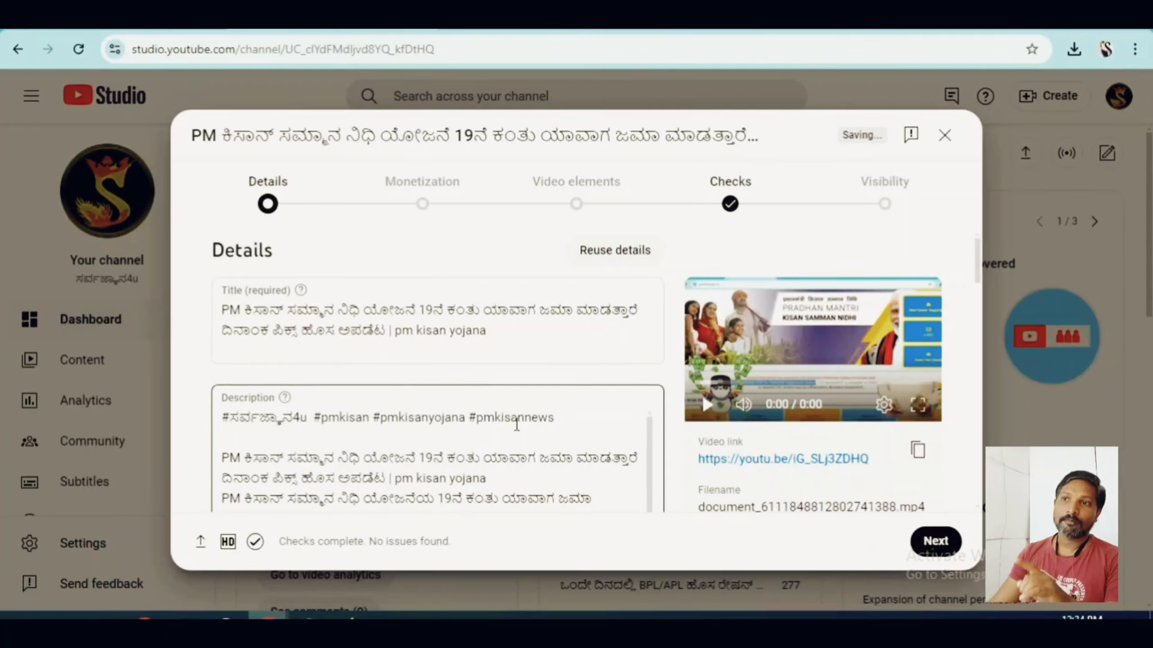
# - Replace the video title with the Notepad document's first line, shortened to end in "ಆಯ್ತು | pm kisan yojana"
pyautogui.moveTo(313, 613)
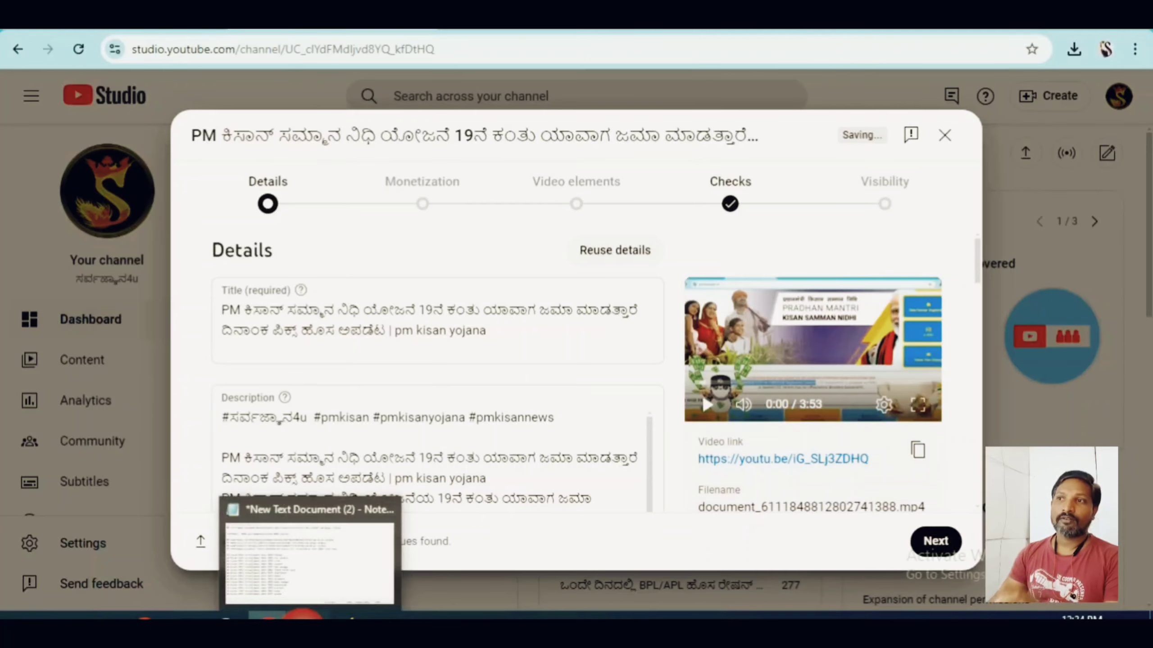
pyautogui.click(372, 541)
pyautogui.click(705, 157)
pyautogui.moveTo(705, 156); pyautogui.dragTo(119, 159)
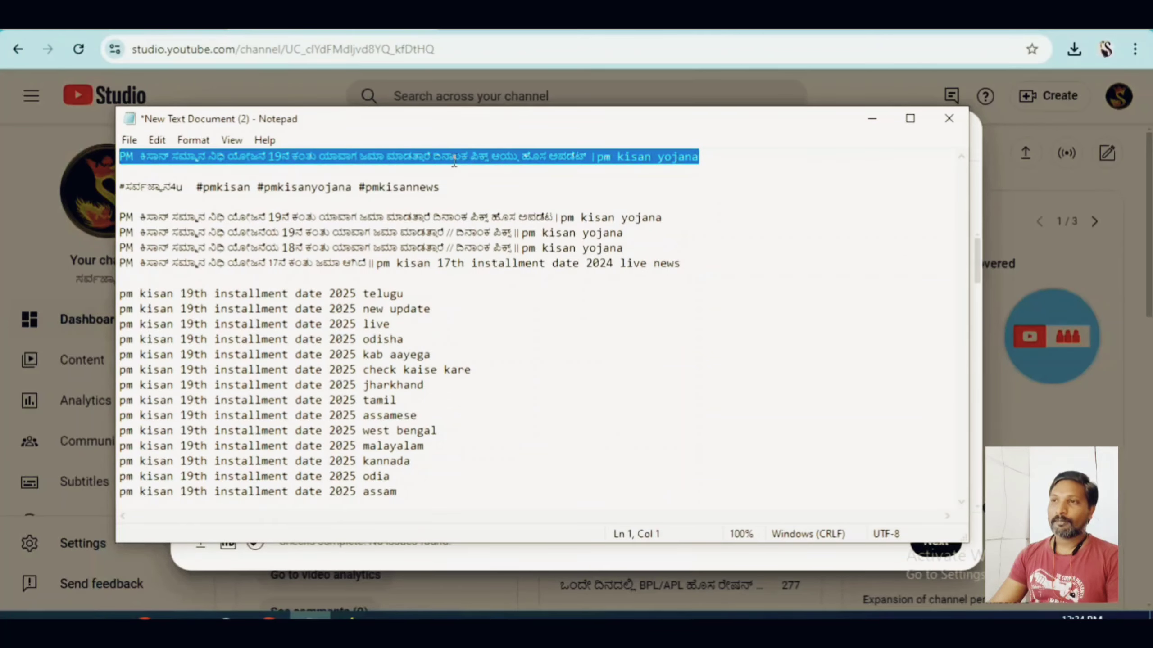
pyautogui.hotkey('alt', 'Tab')
pyautogui.click(492, 329)
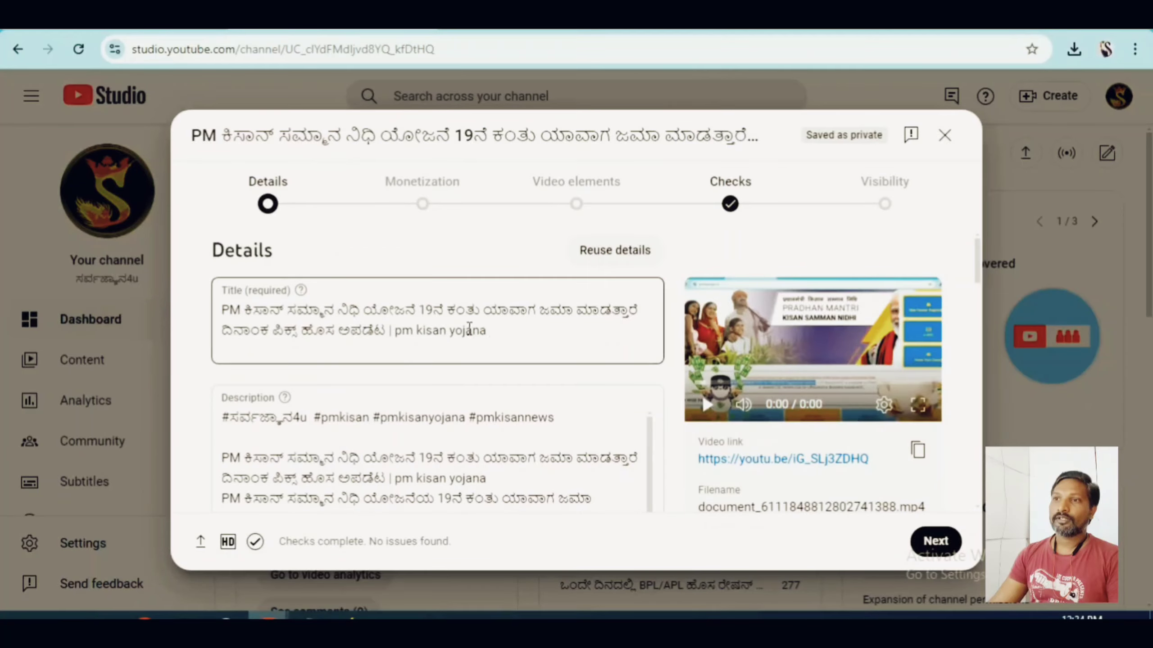
pyautogui.hotkey('ctrl', 'a')
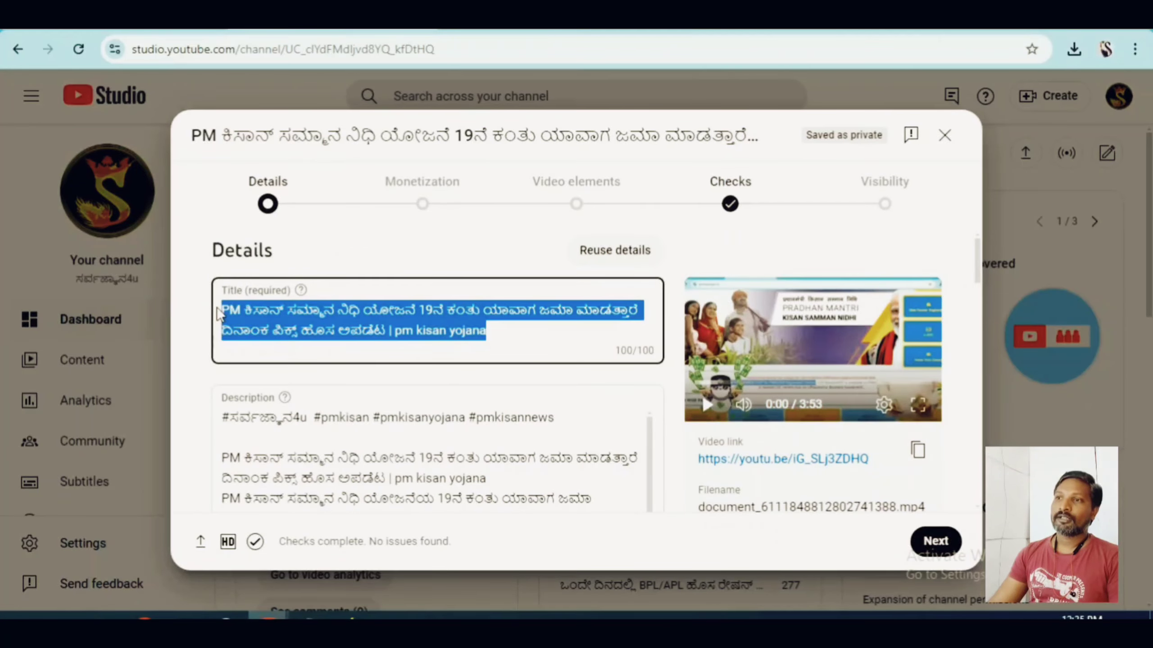
pyautogui.hotkey('ctrl', 'v')
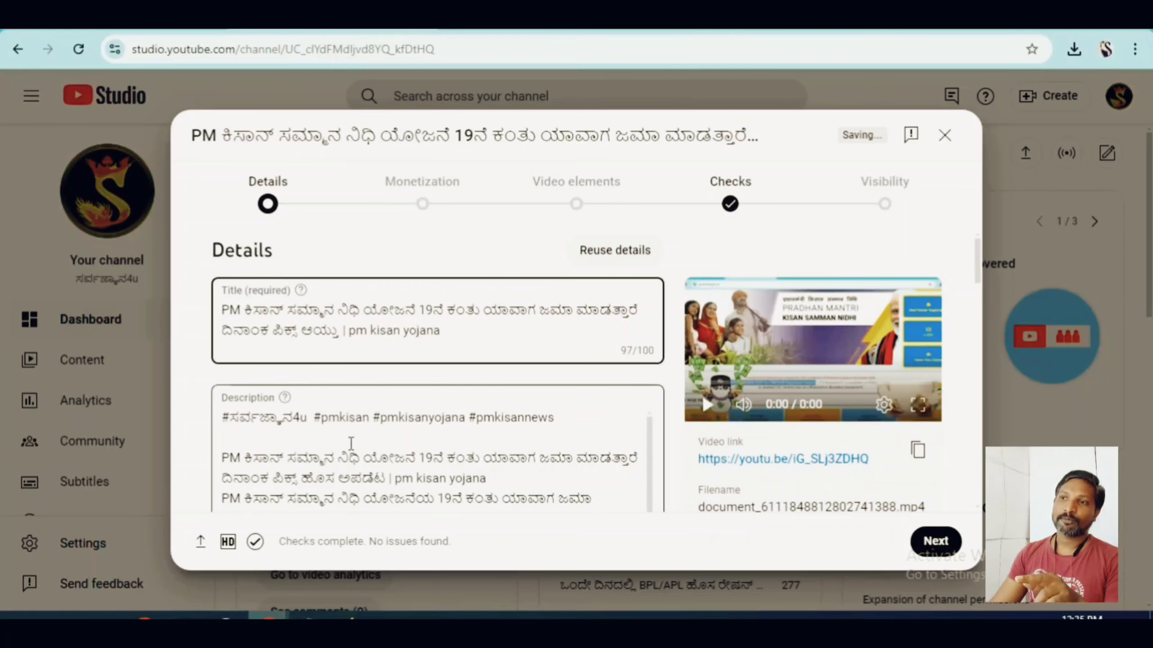
# - Upload the "19 installament date fix" image from the Desktop as the video's custom thumbnail
pyautogui.scroll(-5, 354, 447)
pyautogui.scroll(-5, 386, 462)
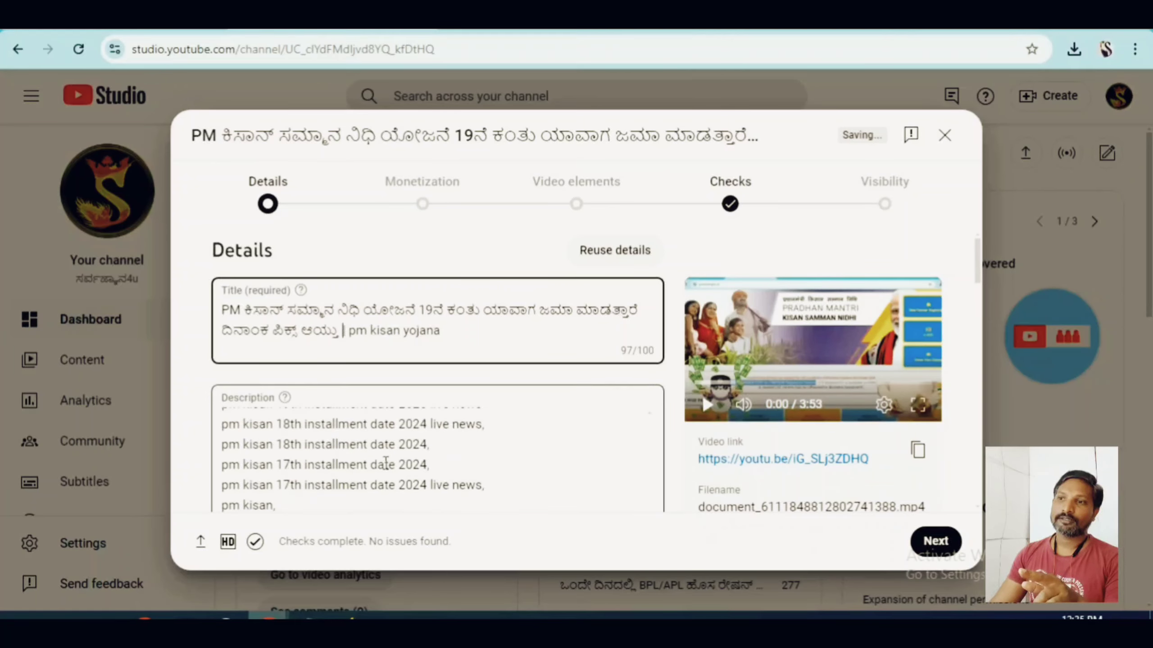
pyautogui.scroll(-2, 385, 462)
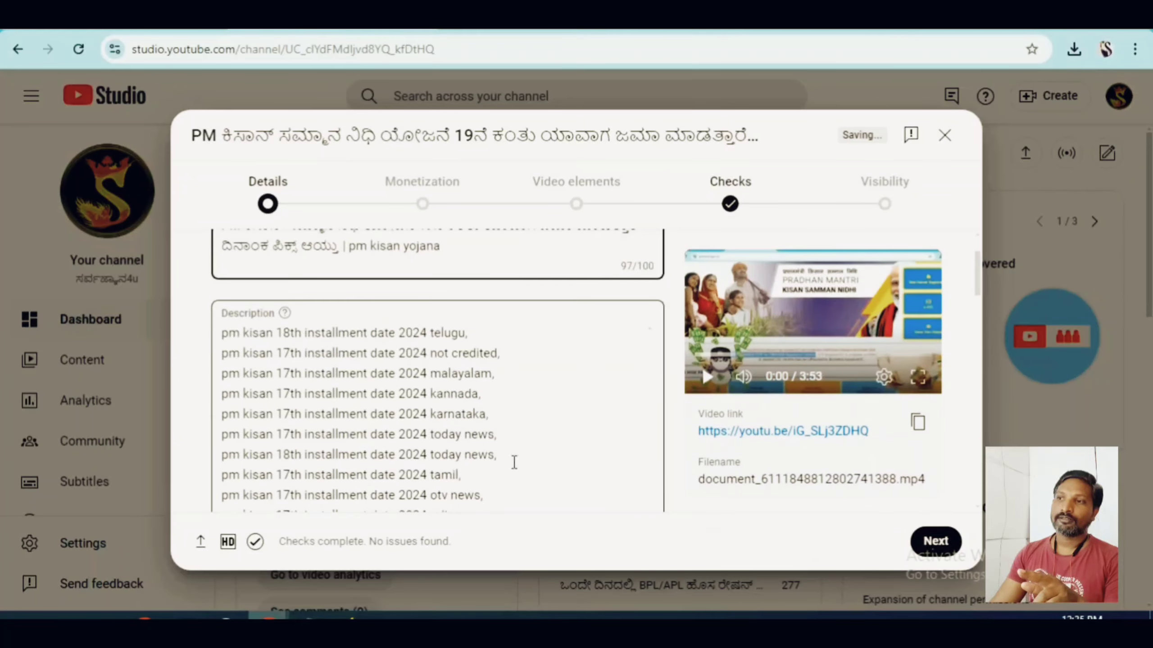
pyautogui.scroll(-10, 669, 471)
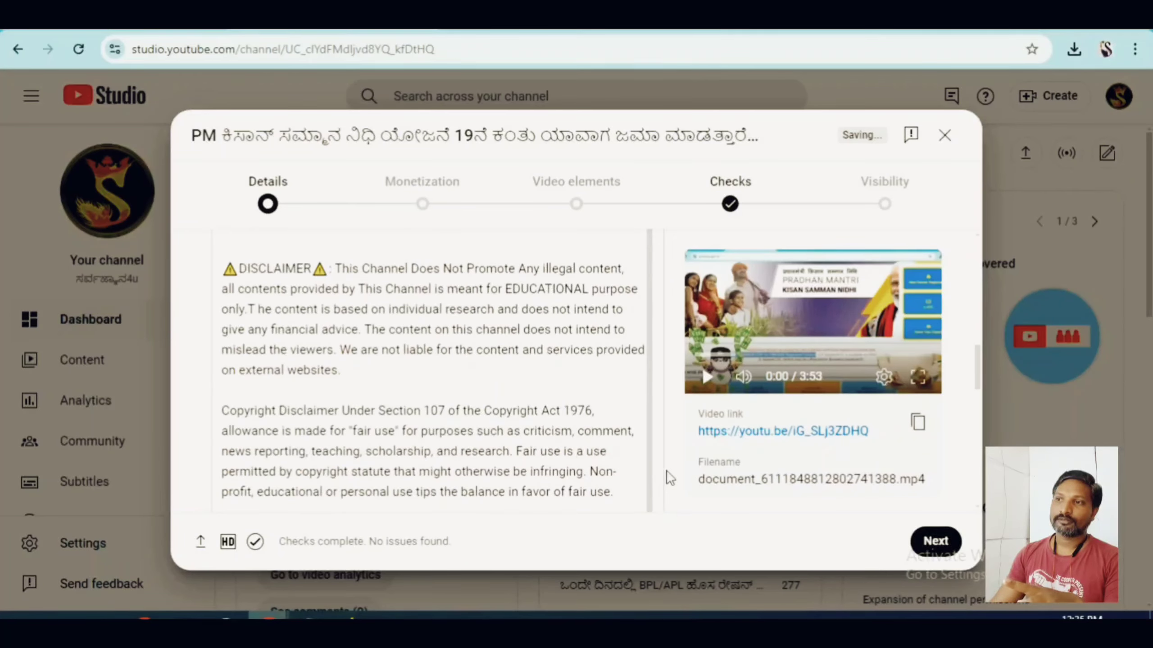
pyautogui.scroll(-10, 671, 478)
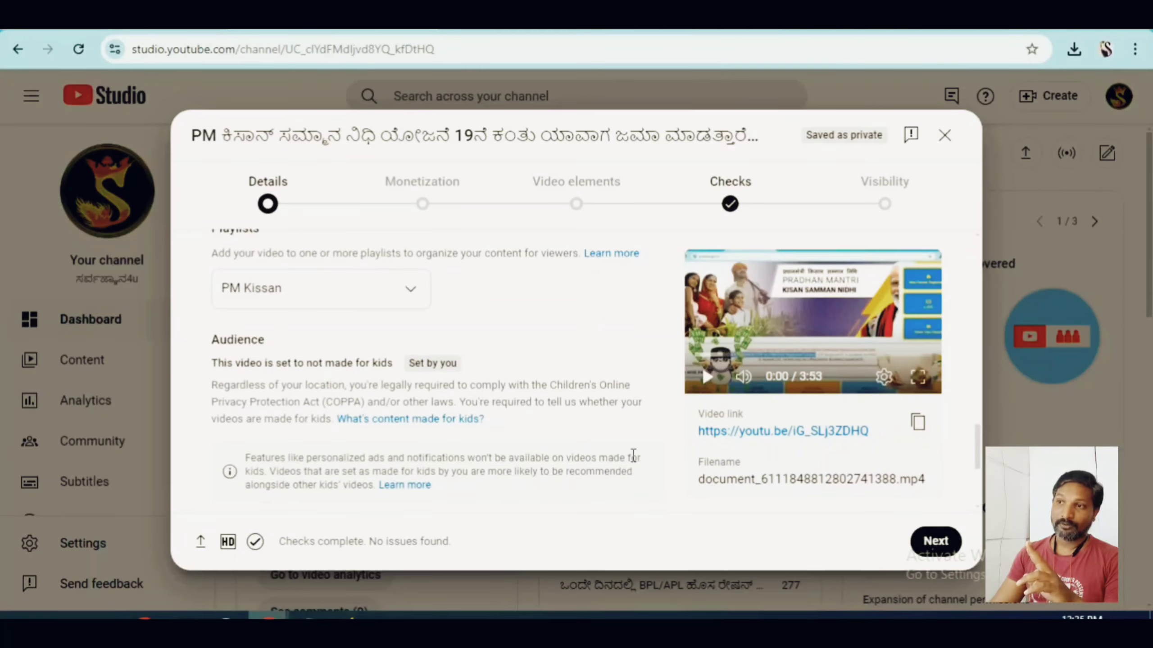
pyautogui.scroll(4, 620, 449)
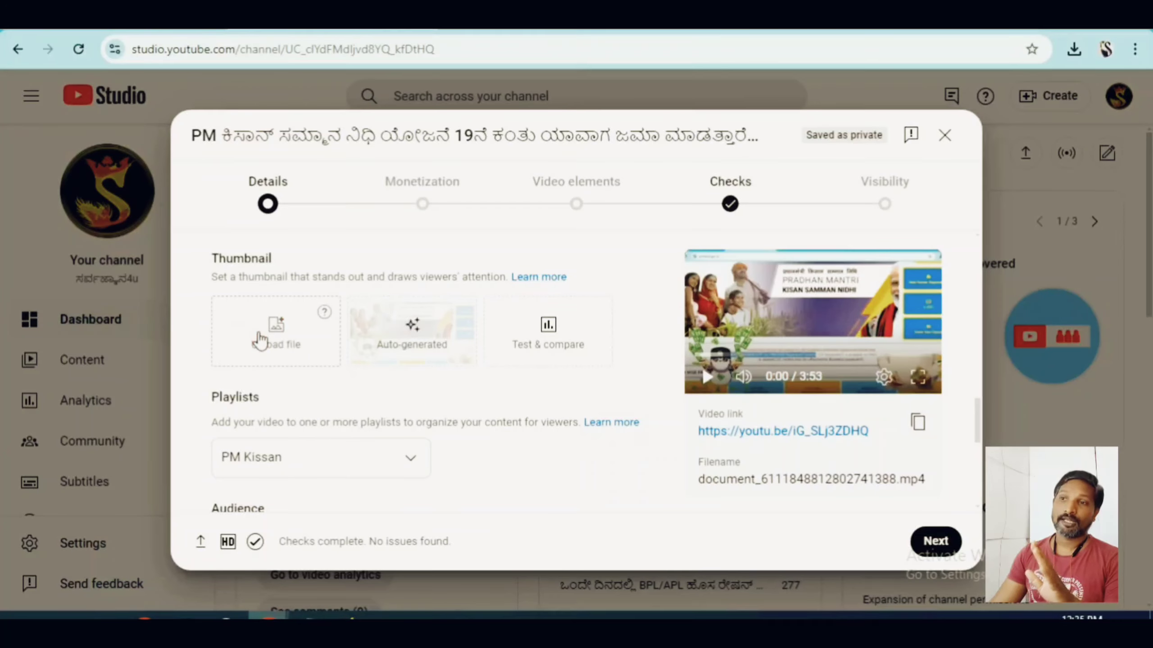
pyautogui.click(291, 337)
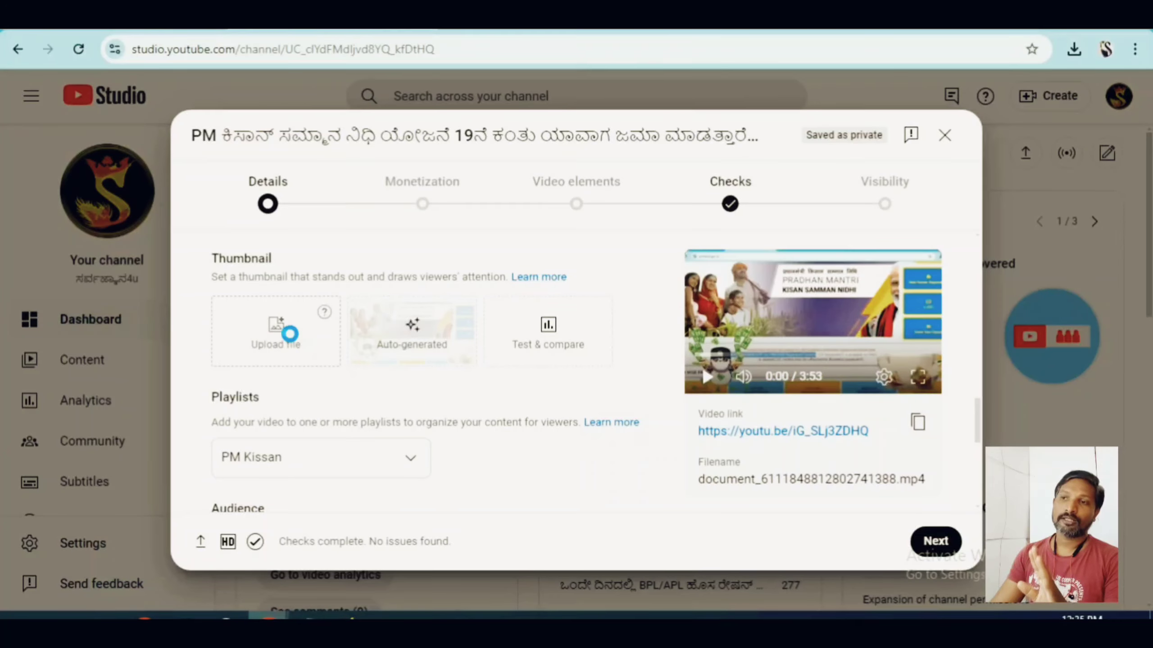
pyautogui.click(210, 187)
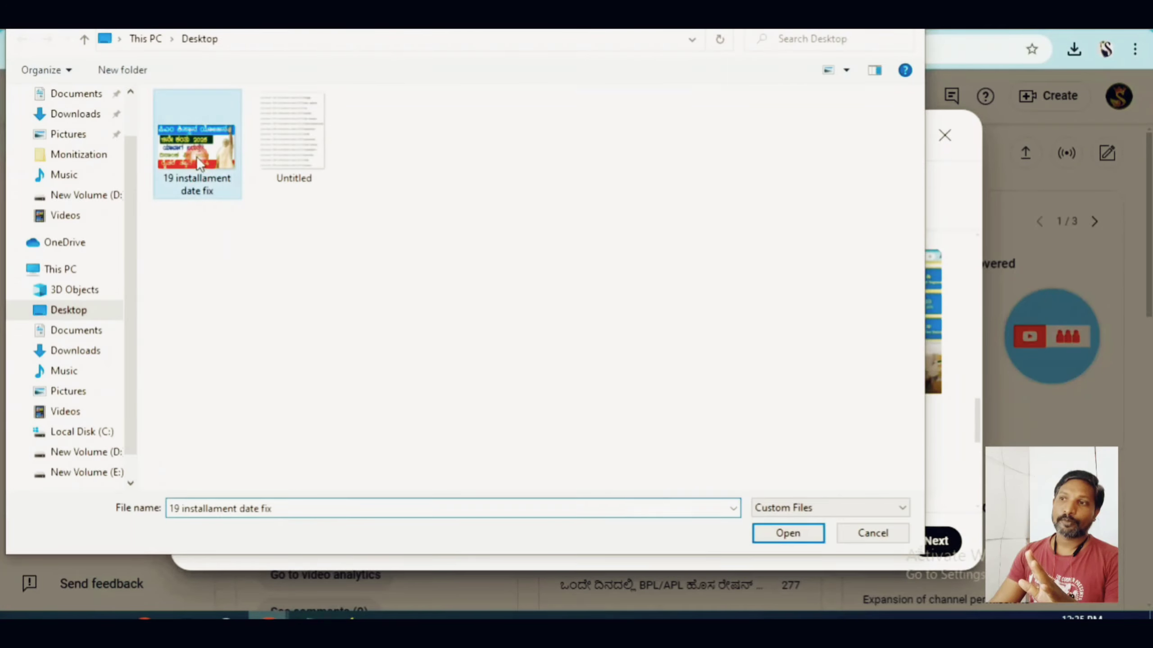
pyautogui.click(789, 534)
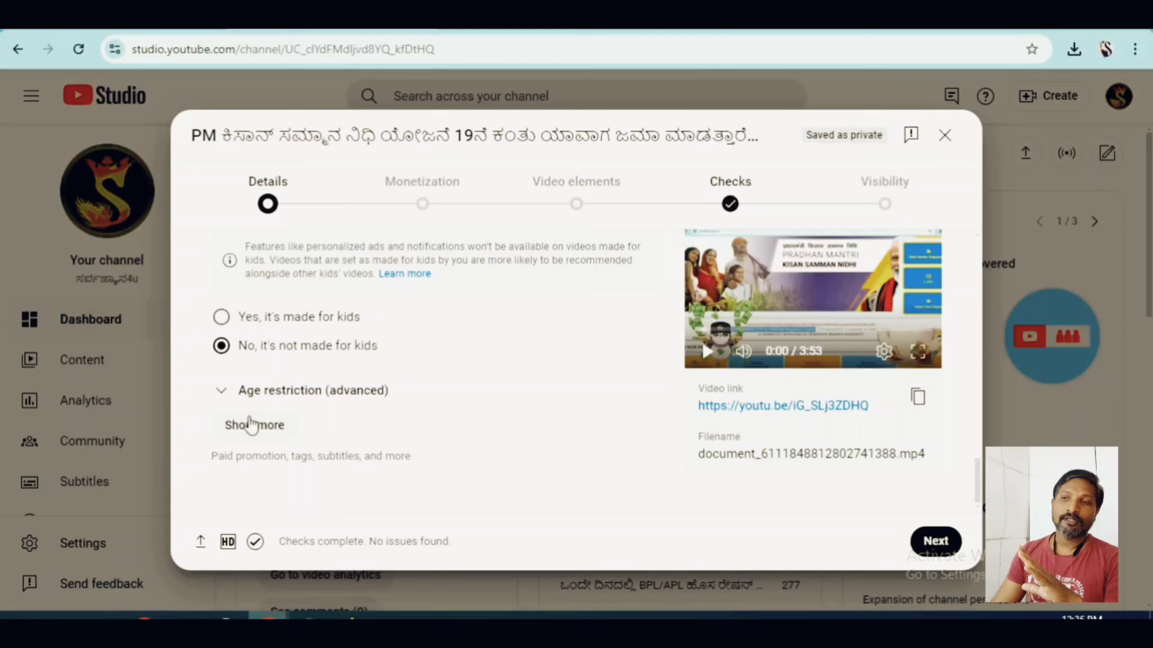
# - Expand the additional video details and answer No to the altered content question
pyautogui.click(235, 431)
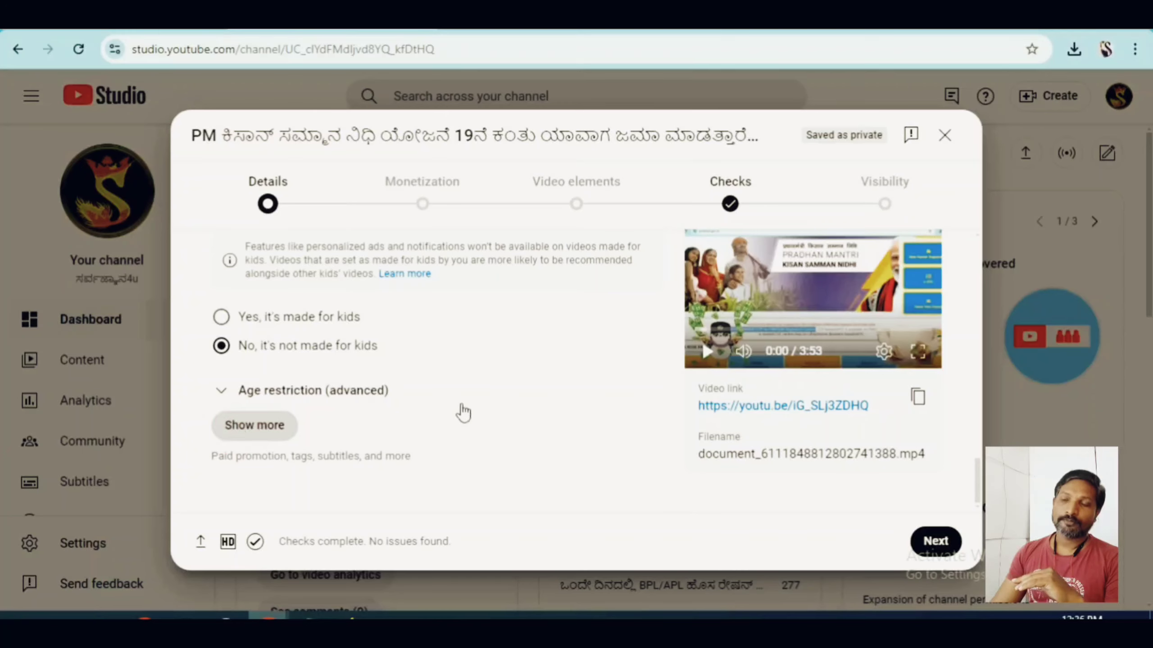
pyautogui.scroll(-2, 463, 410)
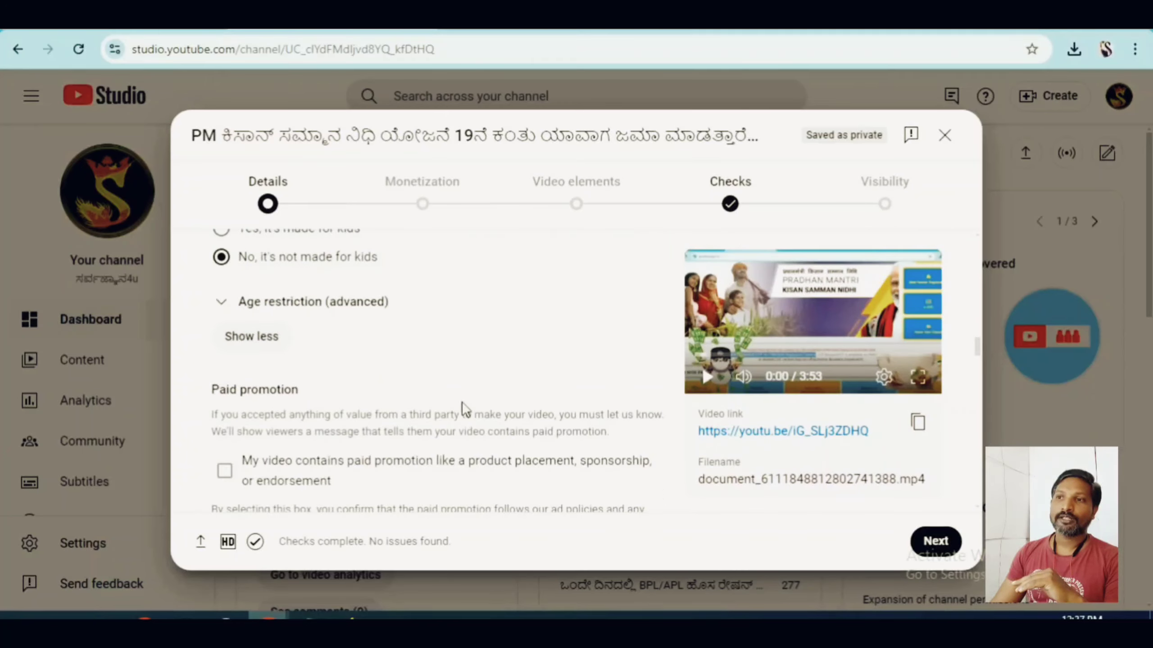
pyautogui.scroll(-5, 464, 410)
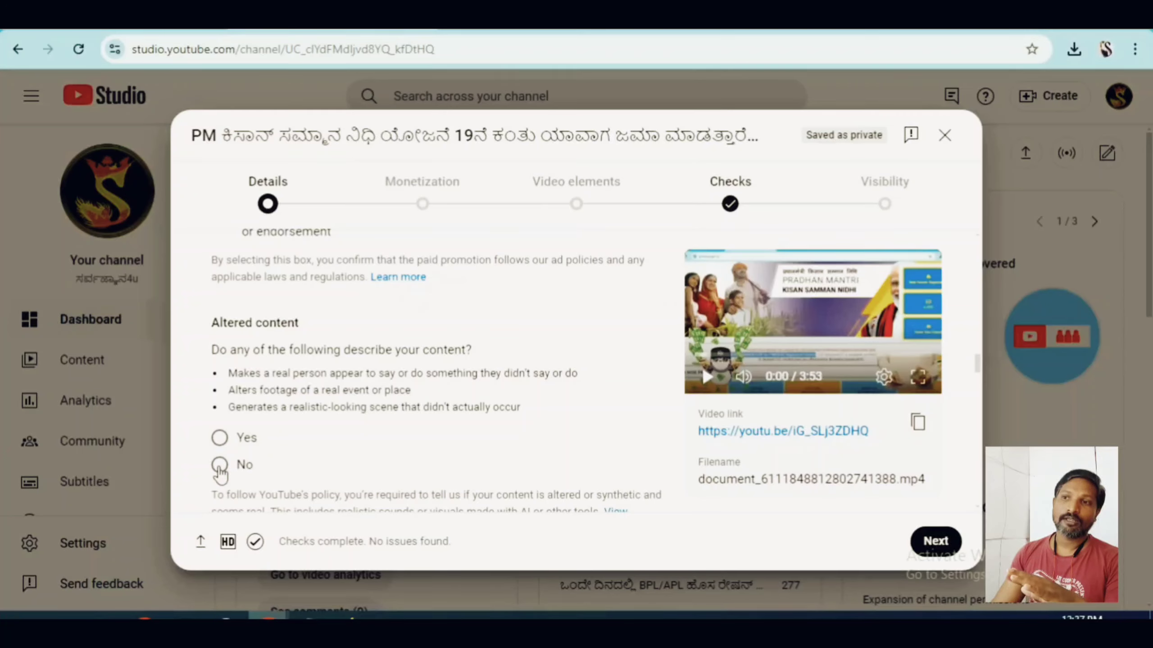
pyautogui.click(220, 465)
# - Review the reused tags and the language, recording, license, category and comment settings in the video details
pyautogui.scroll(-5, 523, 453)
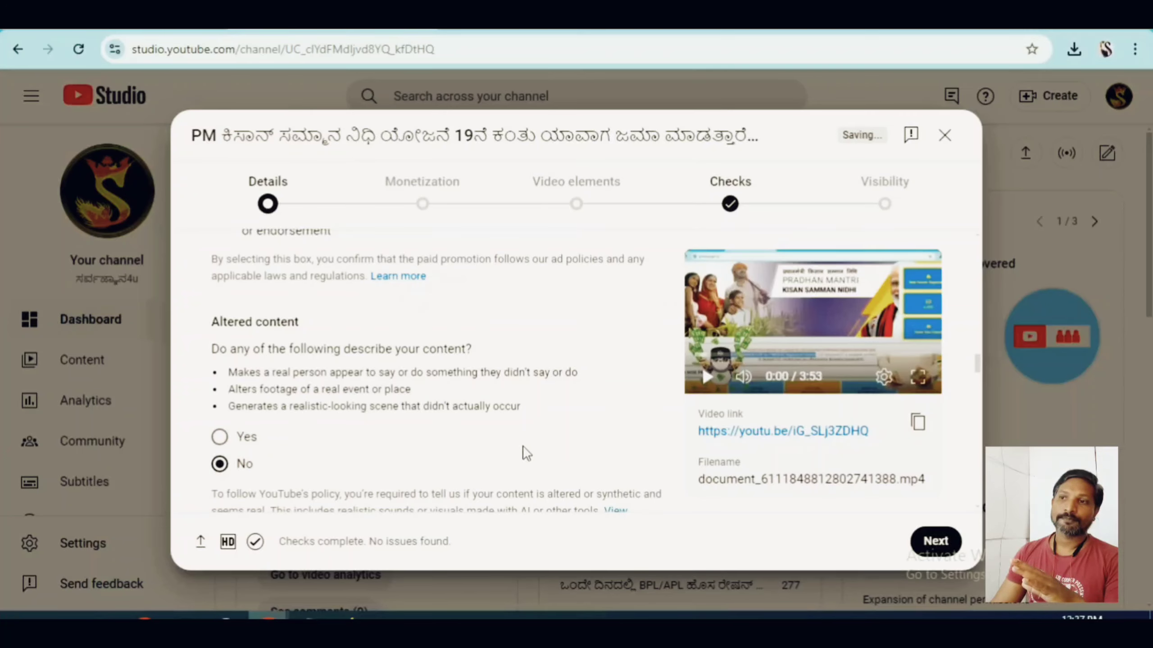
pyautogui.scroll(-10, 522, 449)
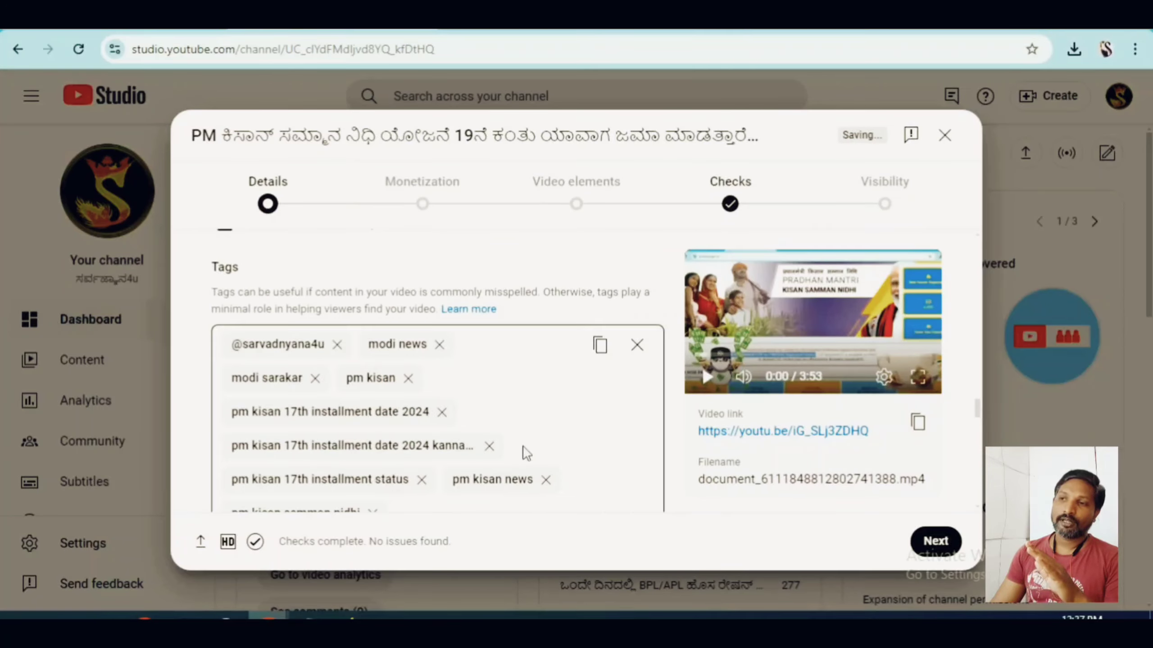
pyautogui.scroll(-2, 611, 441)
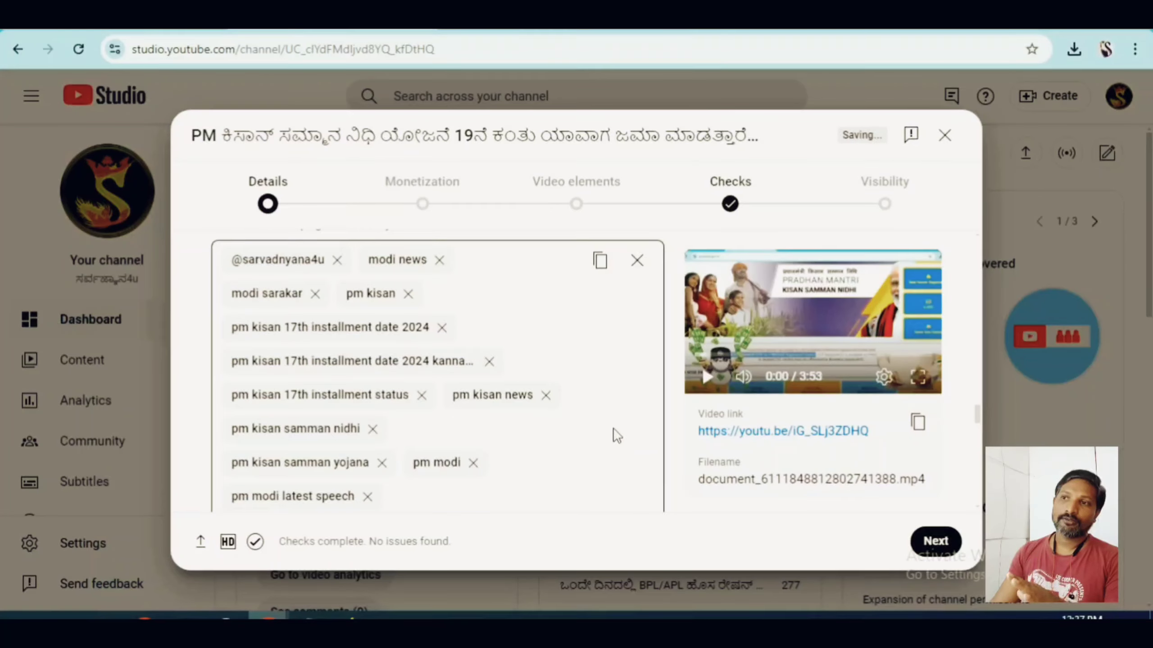
pyautogui.scroll(-4, 613, 433)
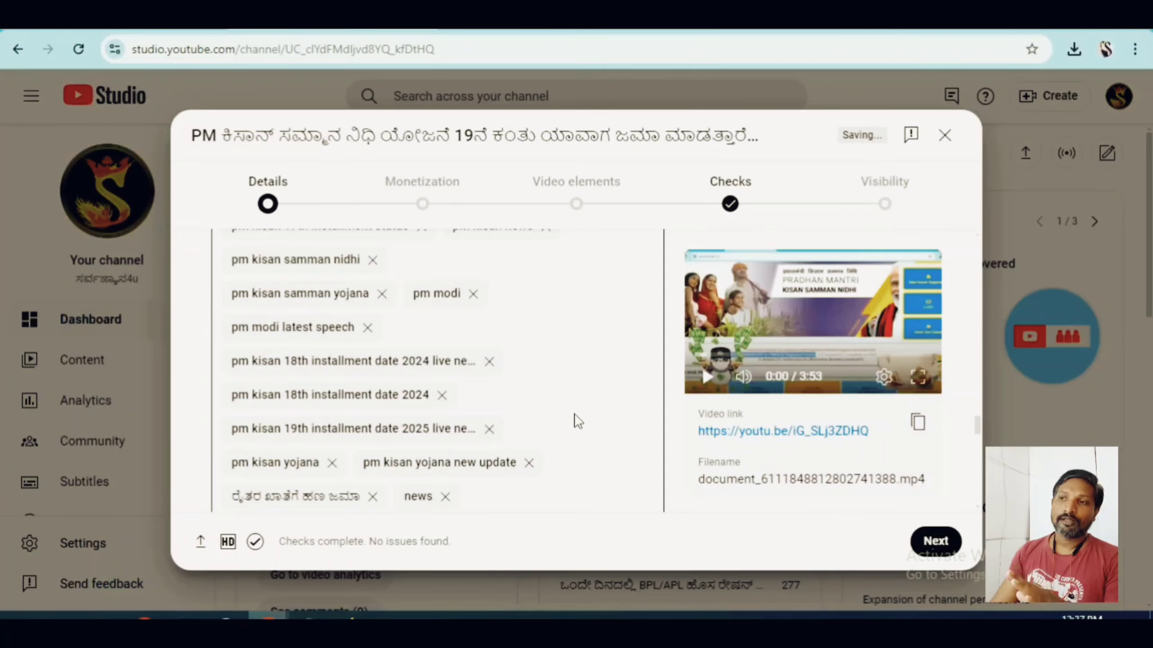
pyautogui.scroll(-4, 579, 416)
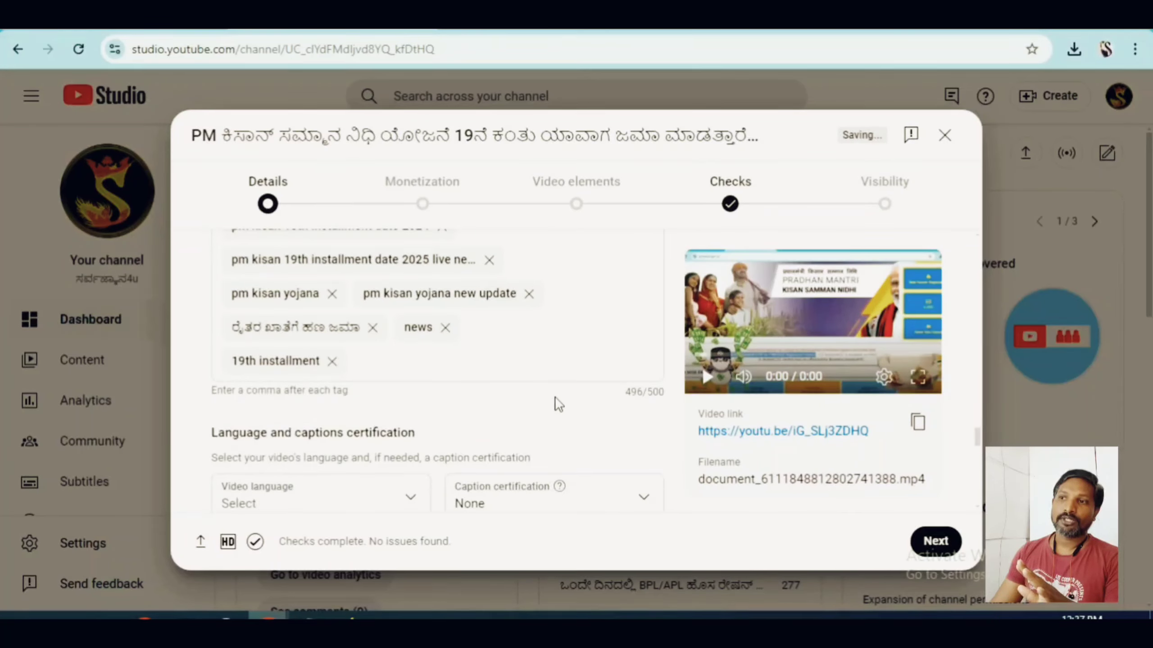
pyautogui.scroll(-4, 522, 401)
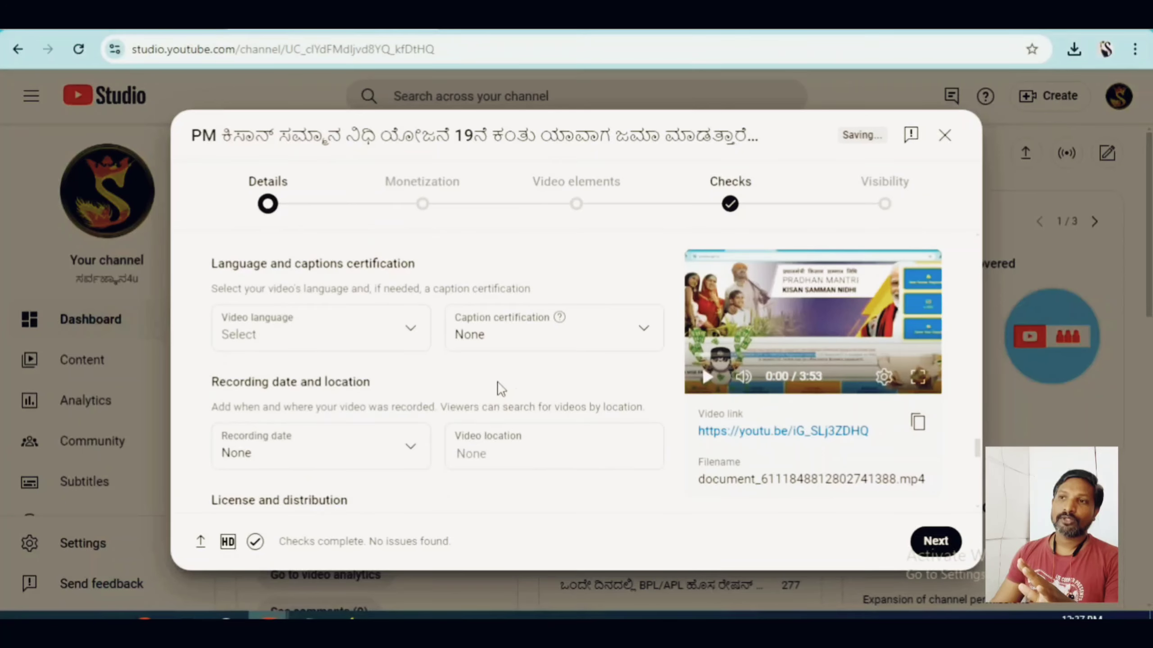
pyautogui.scroll(-10, 543, 402)
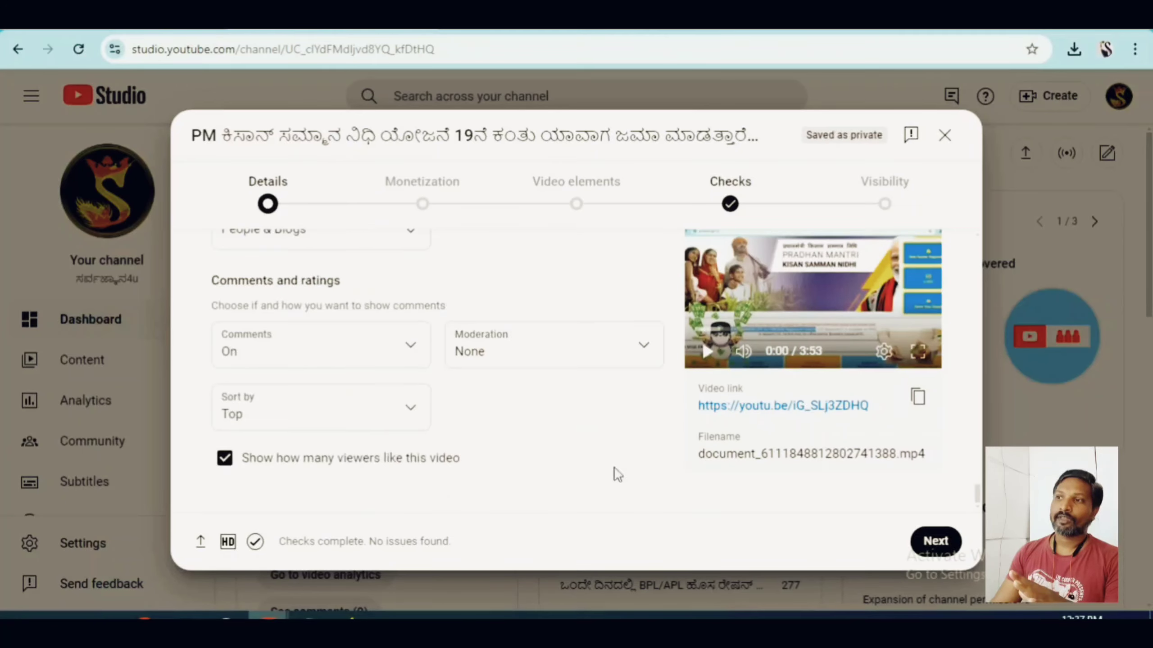
# - Proceed to the monetization stage and set the video's ad monetization to On
pyautogui.click(931, 545)
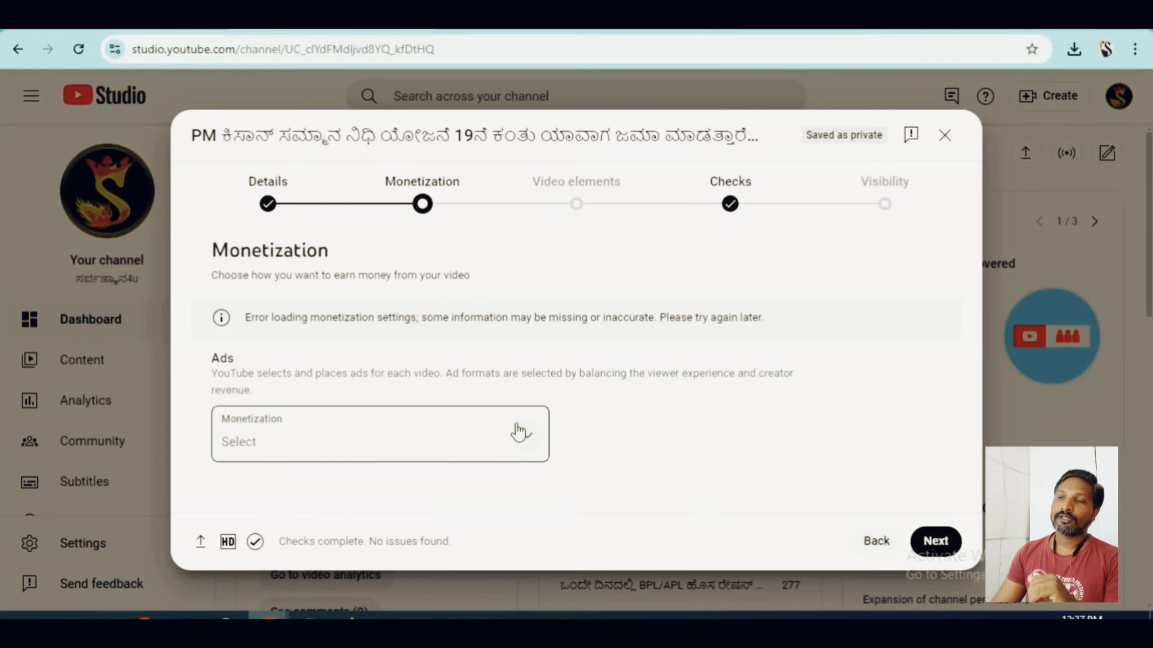
pyautogui.click(518, 432)
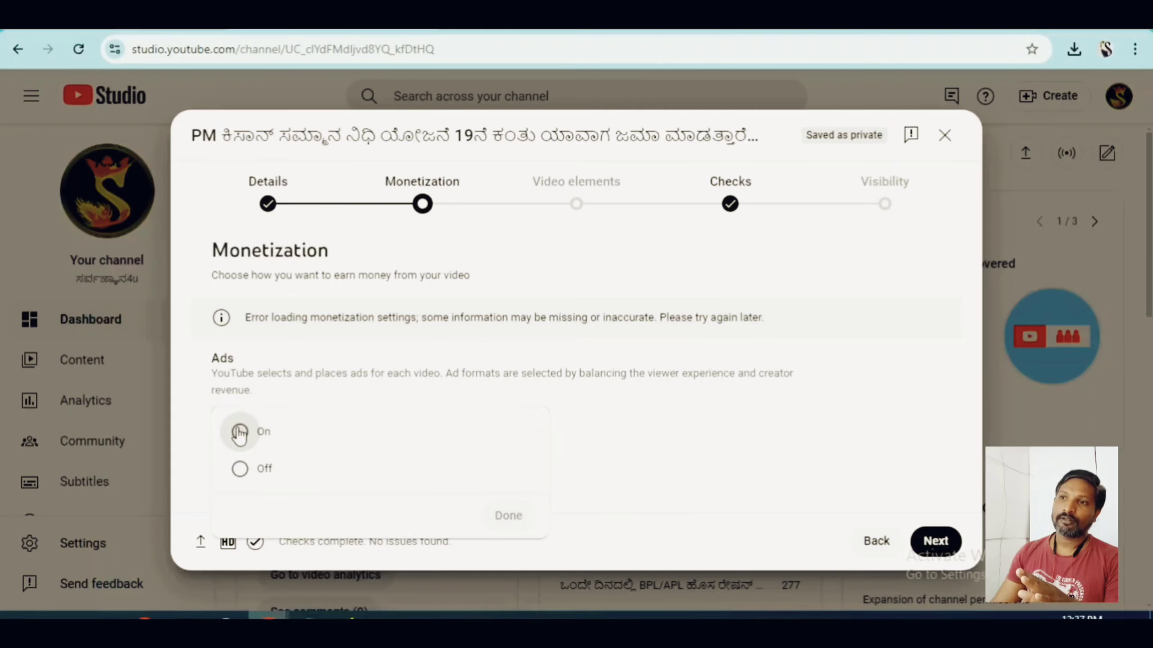
pyautogui.click(239, 433)
pyautogui.click(504, 517)
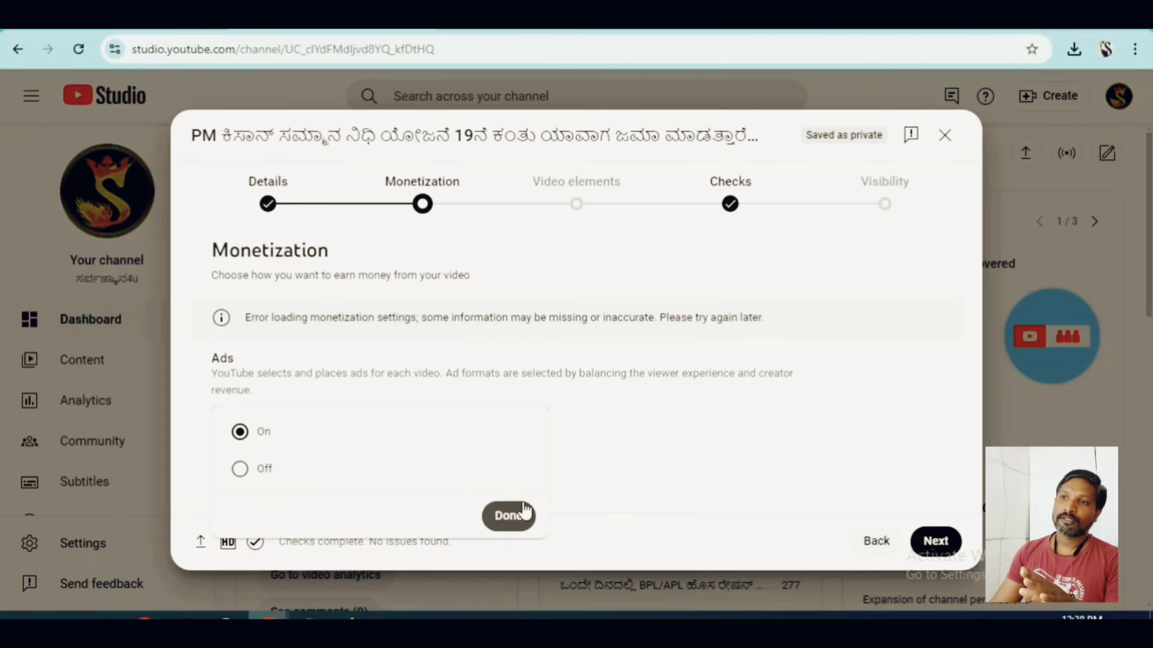
pyautogui.scroll(-2, 556, 453)
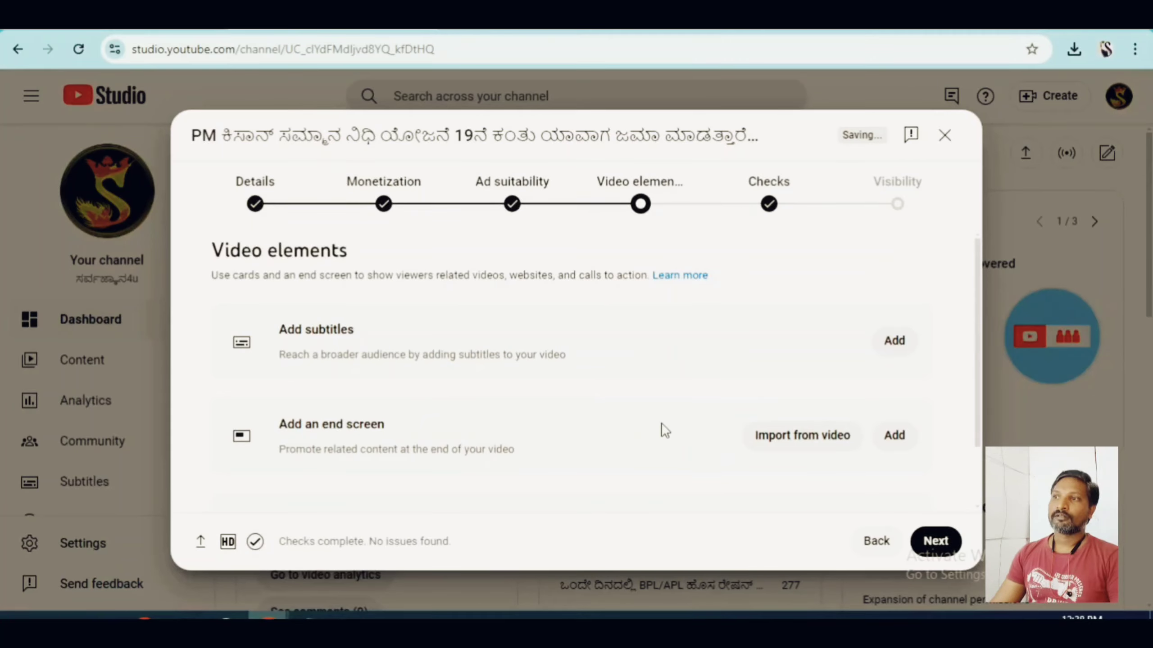
# - Add an end screen to the video by importing the elements from the latest video
pyautogui.scroll(-3, 661, 427)
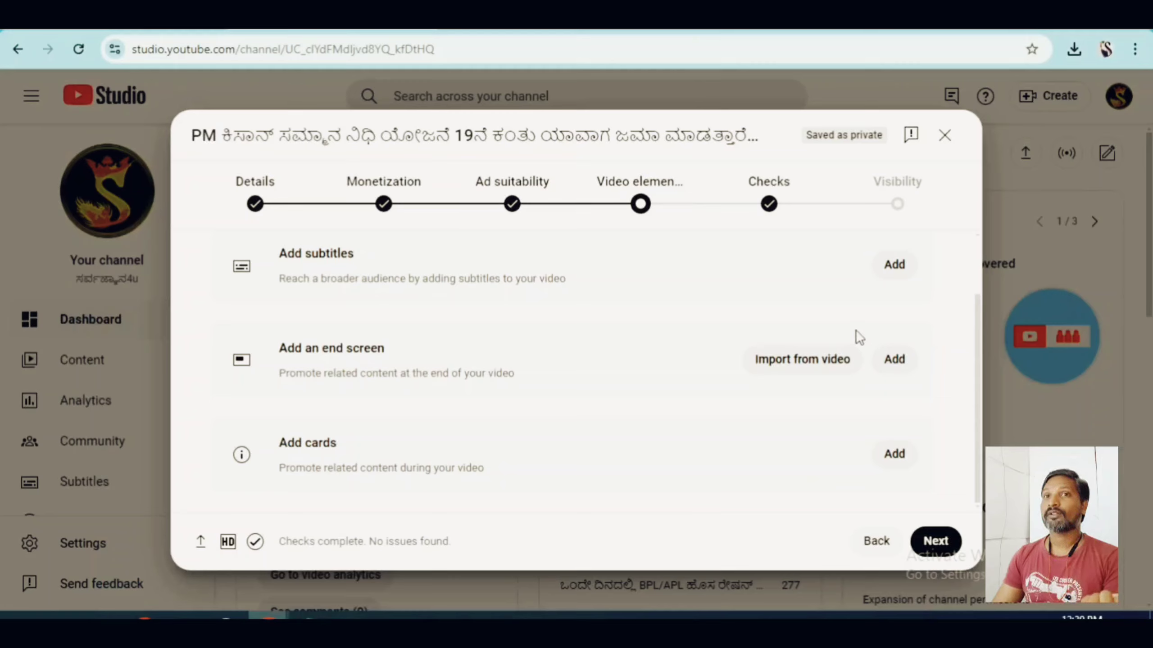
pyautogui.click(894, 359)
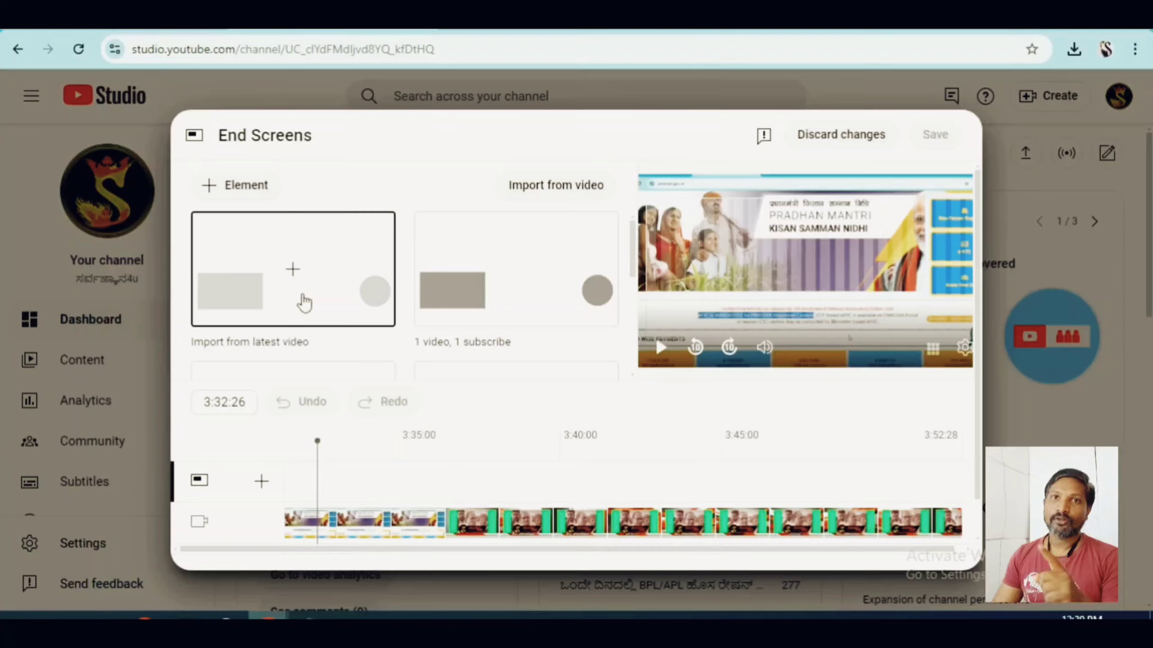
pyautogui.click(289, 274)
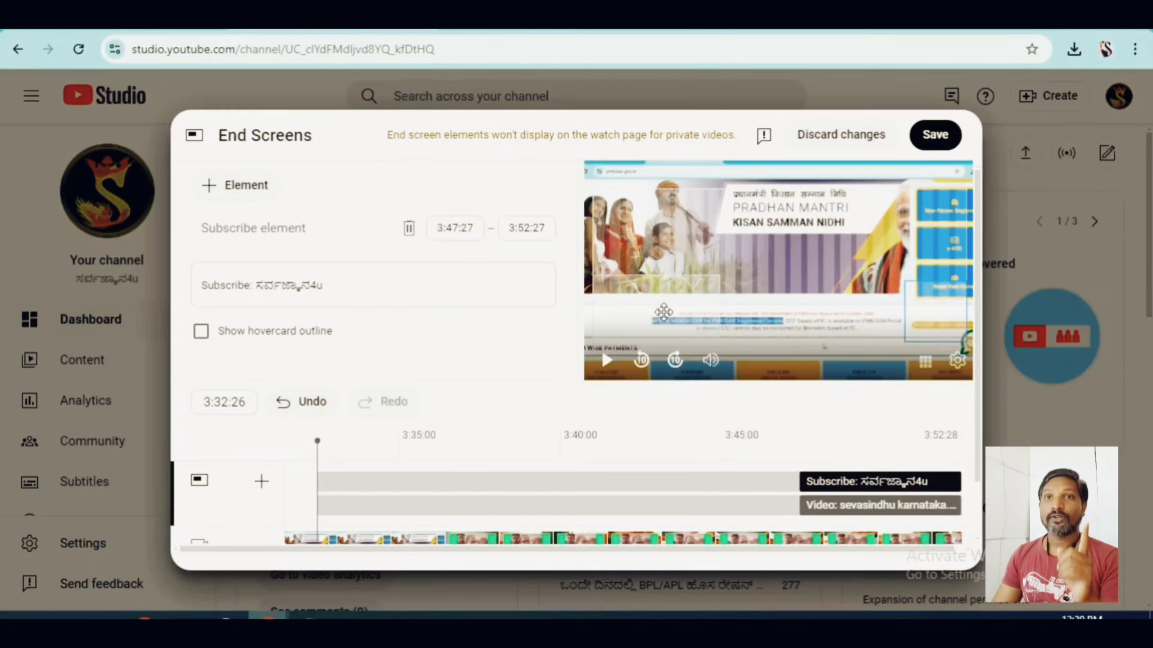
# - Enlarge the end screen's video element, move it up to the frame's upper-left area, check the subscribe element and save the end screen
pyautogui.click(664, 311)
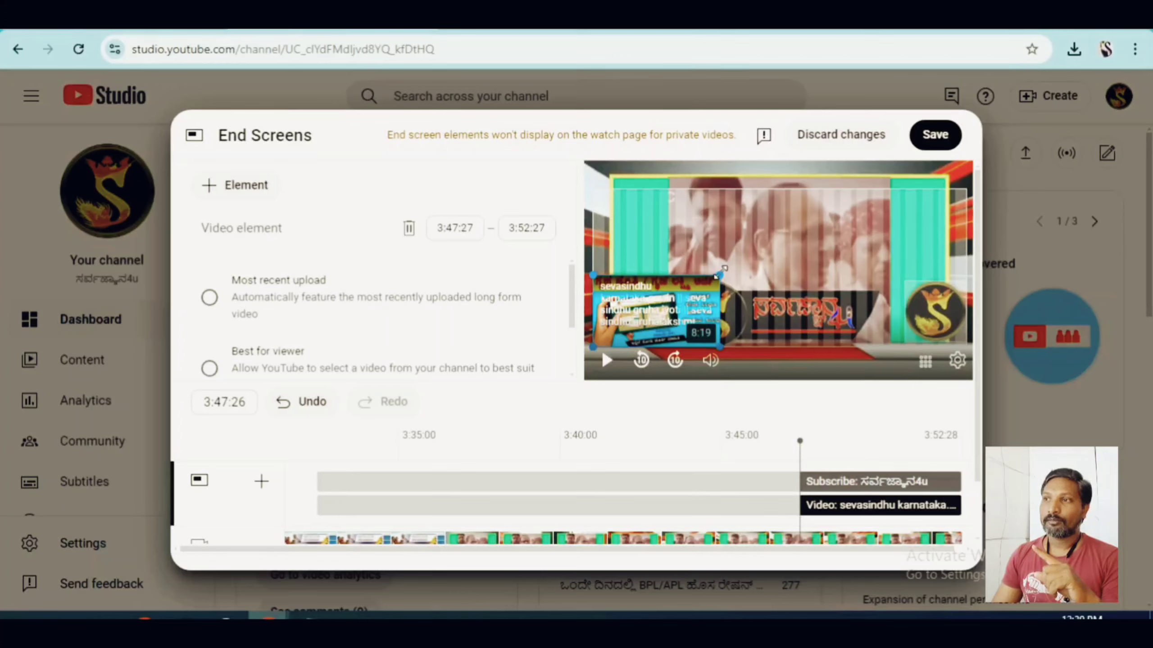
pyautogui.moveTo(720, 275); pyautogui.dragTo(761, 240)
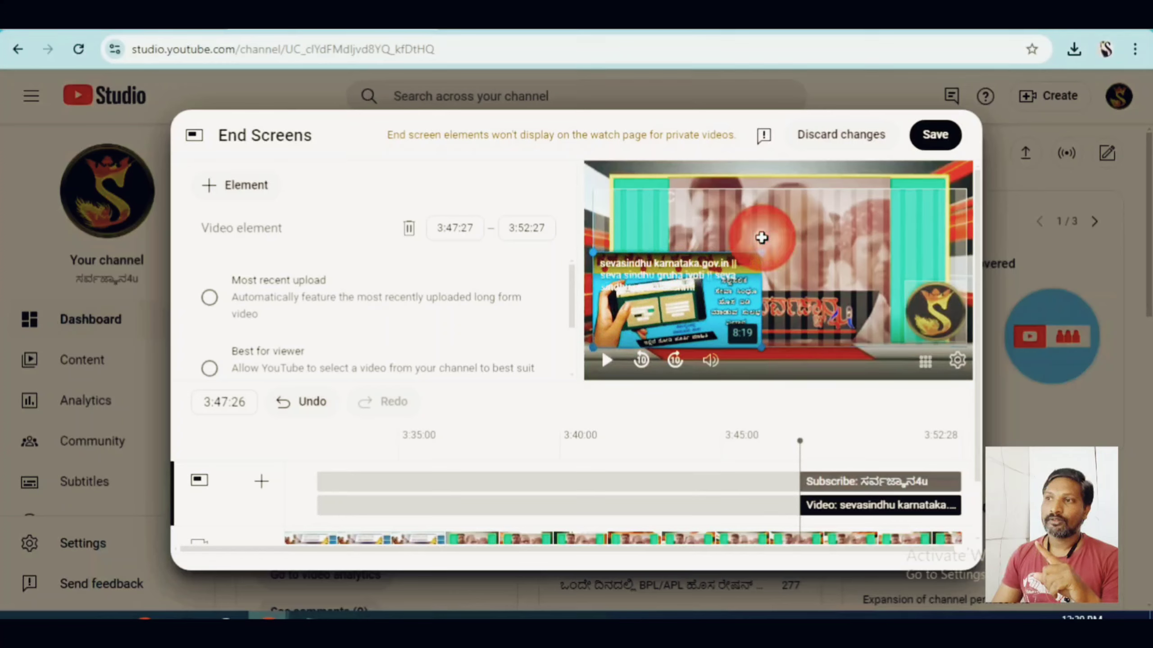
pyautogui.moveTo(681, 304); pyautogui.dragTo(679, 243)
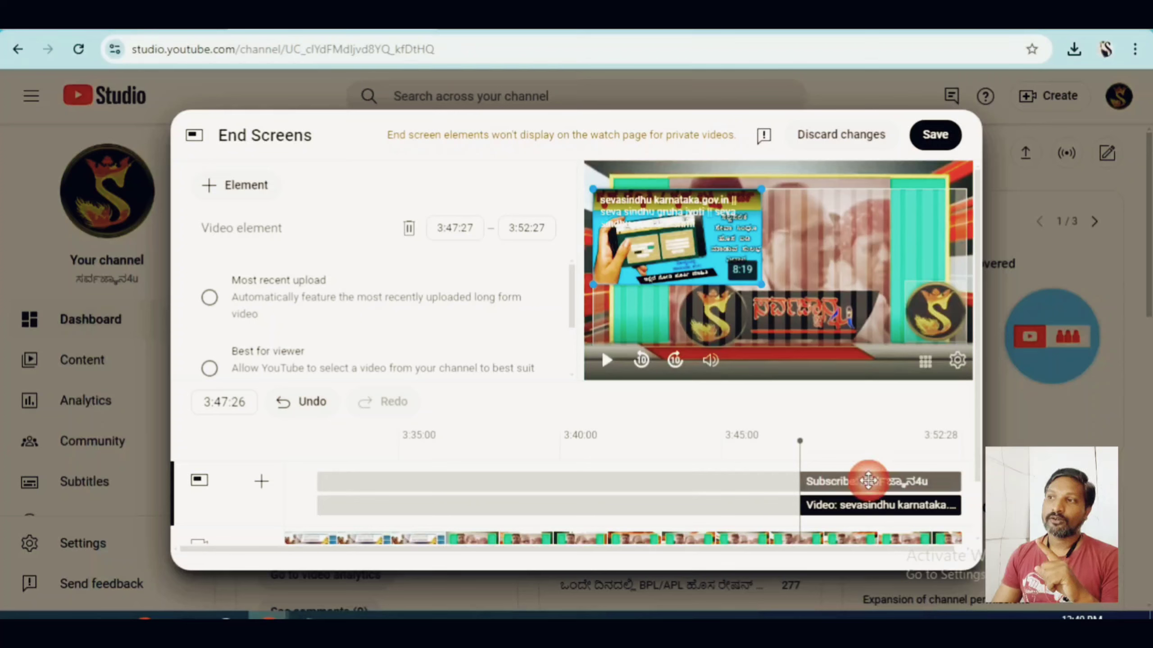
pyautogui.click(868, 481)
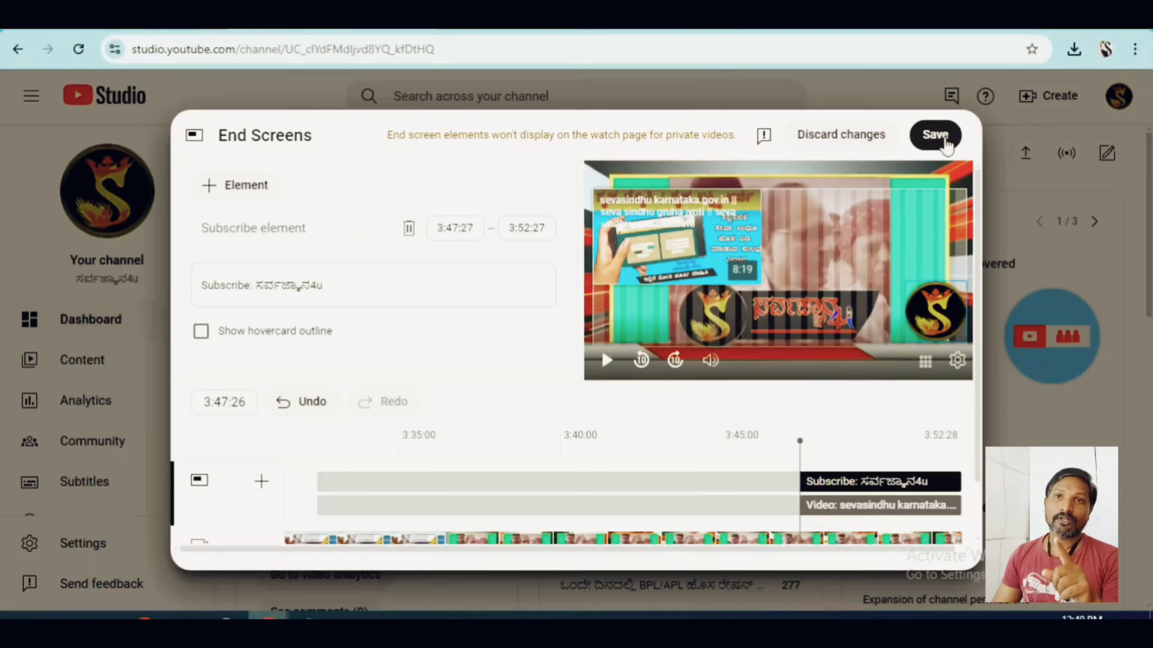
pyautogui.click(944, 140)
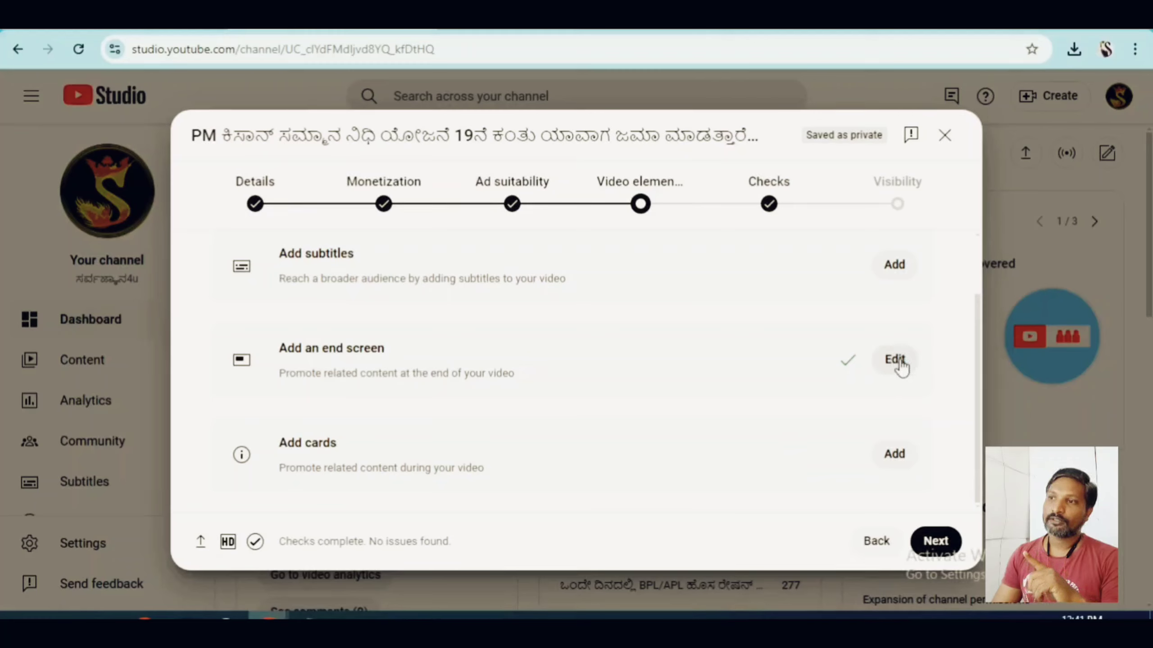
# - Add a video card at 0:20:01 linking to the channel's "how to download ration card online Karnataka" video
pyautogui.click(894, 455)
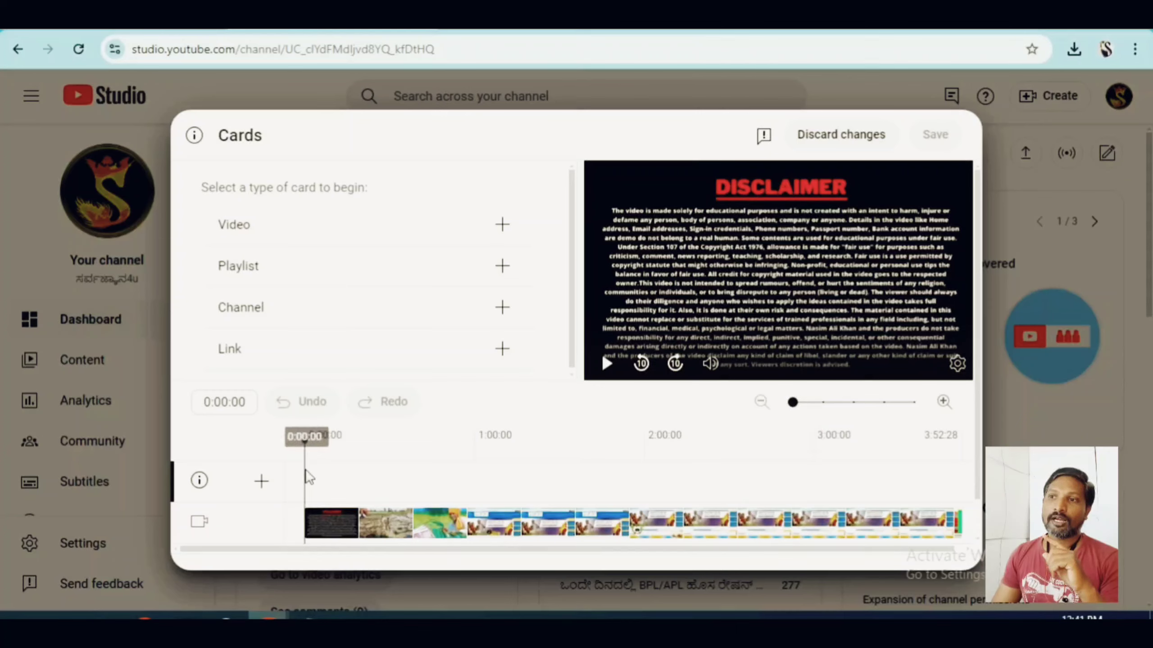
pyautogui.moveTo(304, 466); pyautogui.dragTo(362, 463)
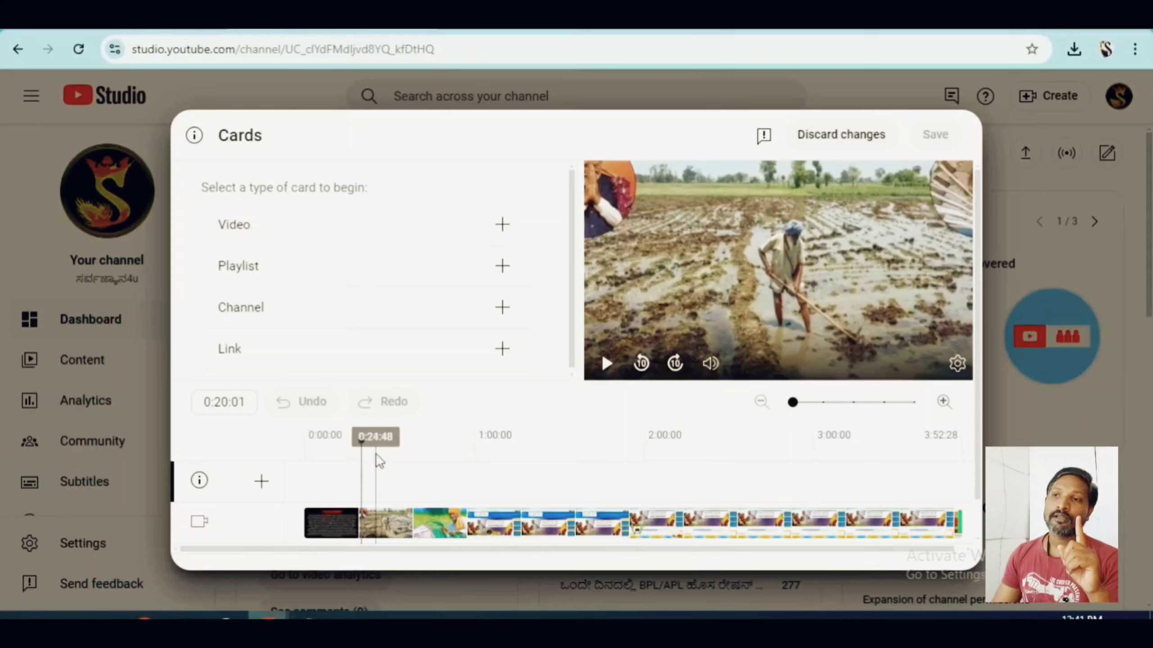
pyautogui.click(261, 481)
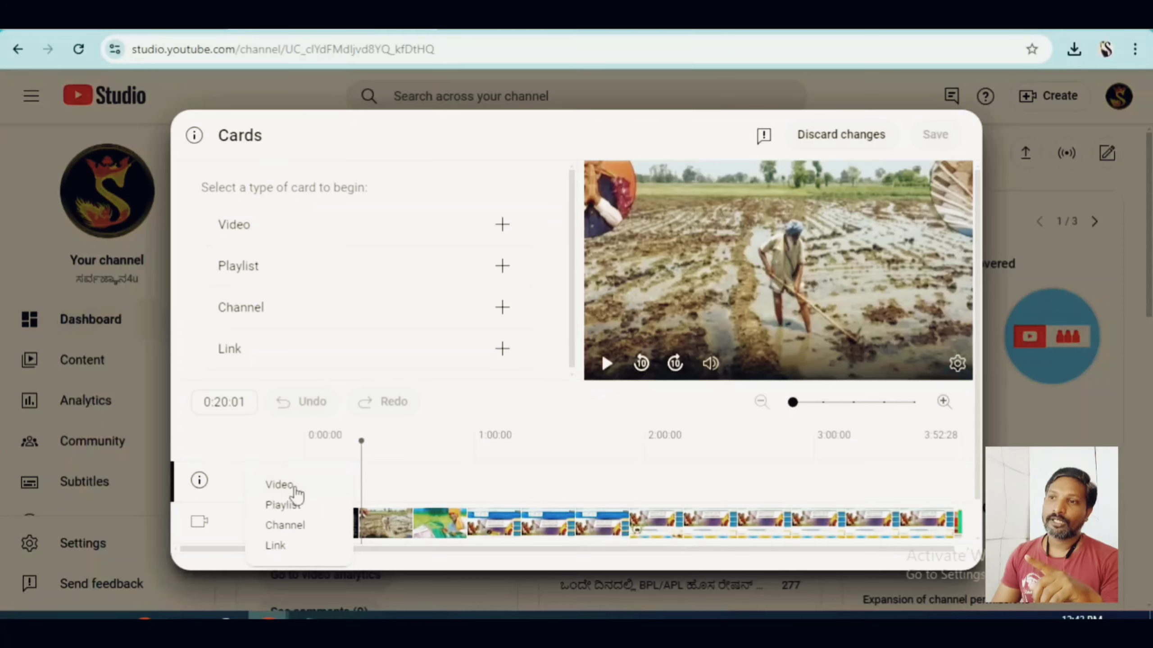
pyautogui.click(280, 485)
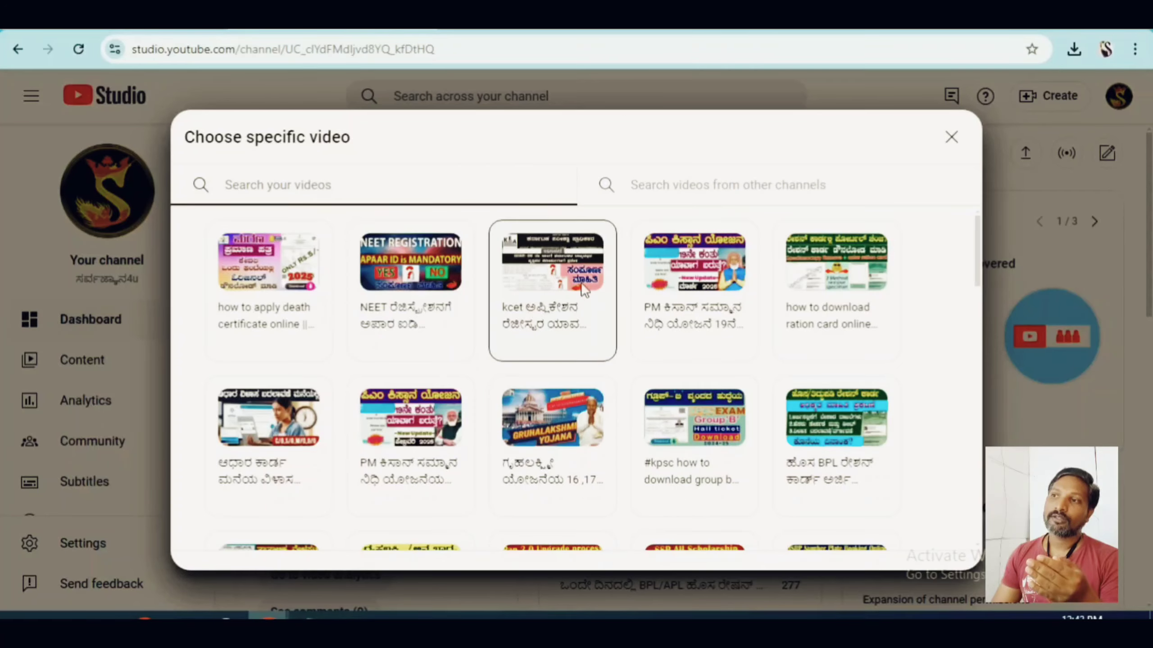
pyautogui.click(837, 265)
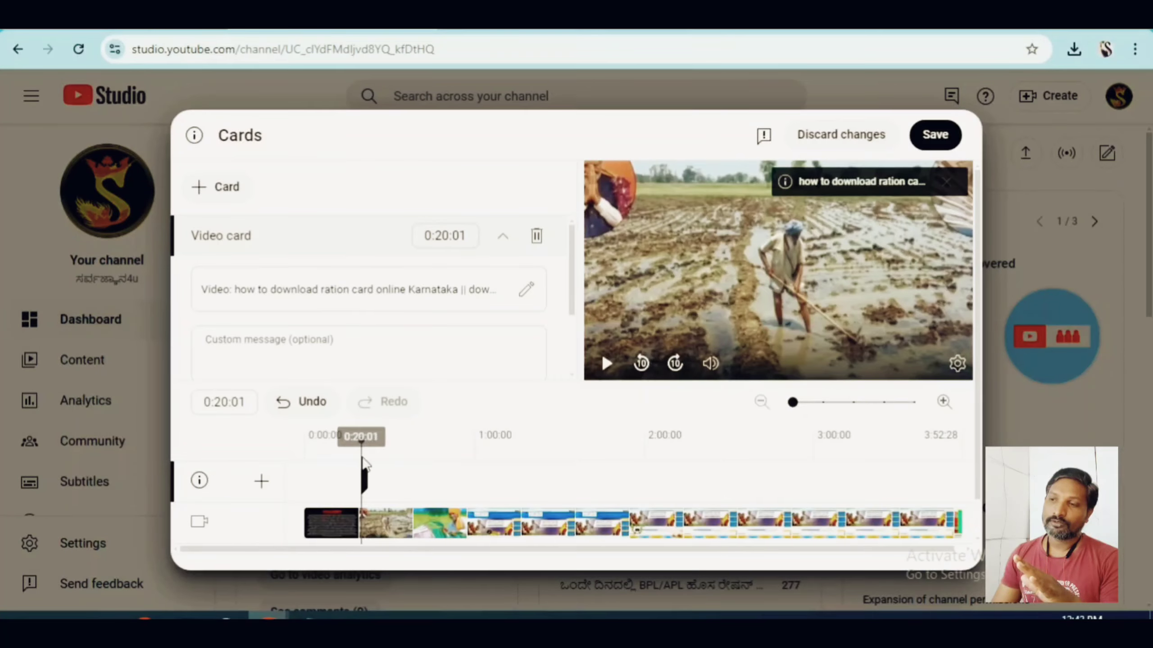
# - Add a second video card at 0:44:33 linking to the channel's "how to apply death certificate online" video
pyautogui.moveTo(373, 458); pyautogui.dragTo(431, 449)
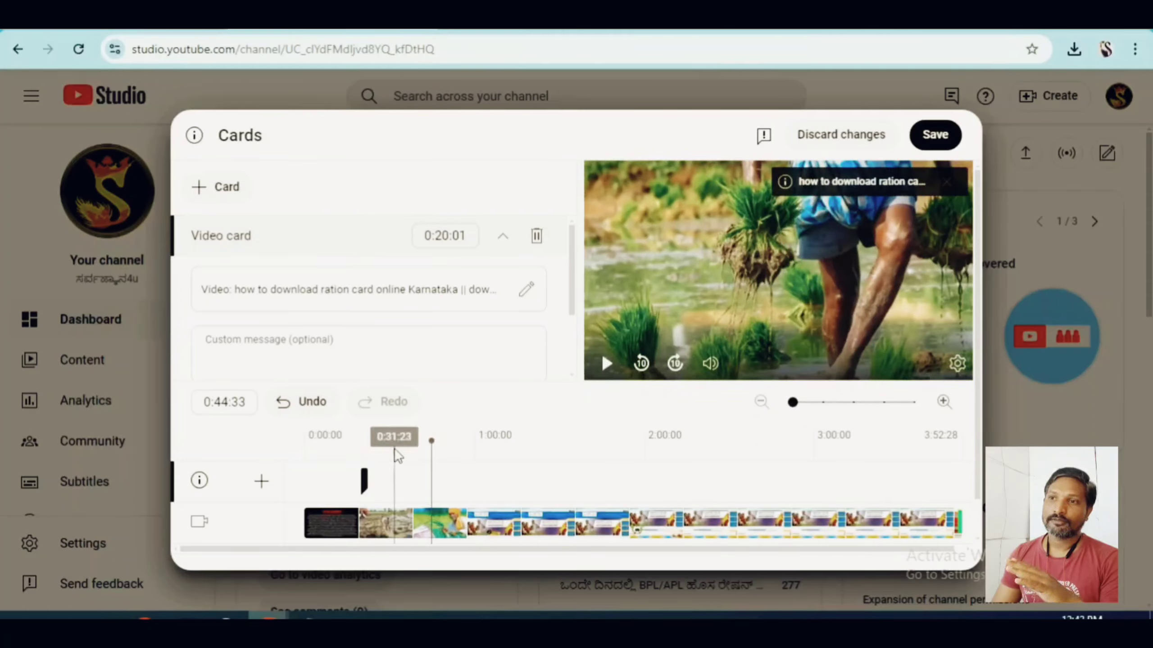
pyautogui.click(263, 481)
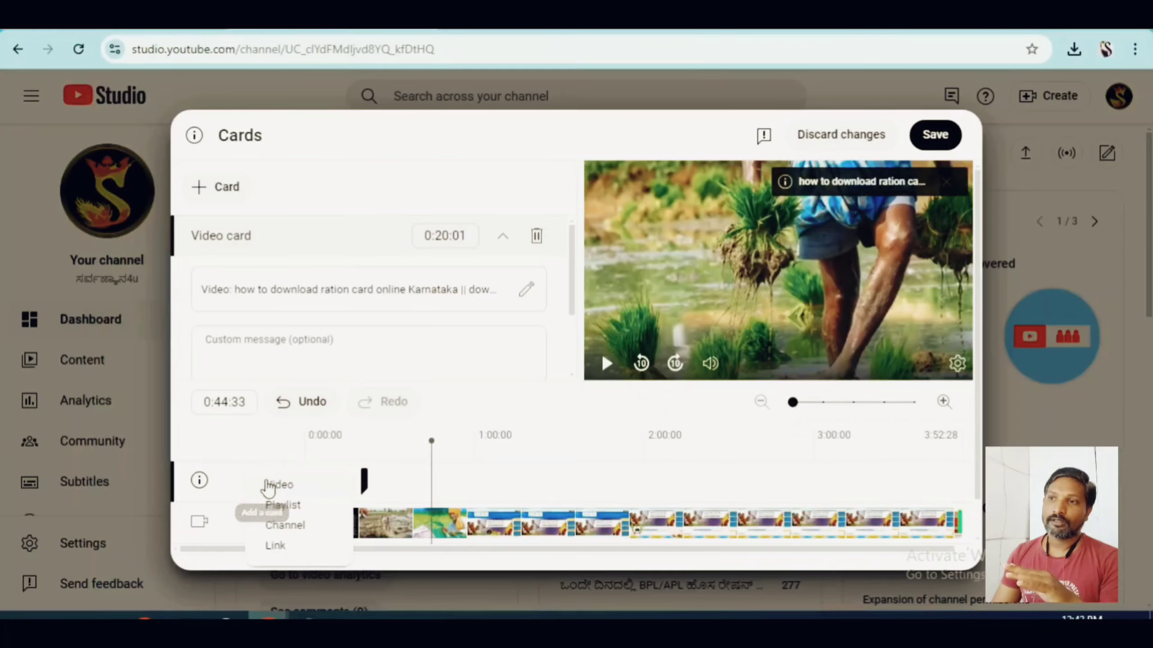
pyautogui.click(271, 485)
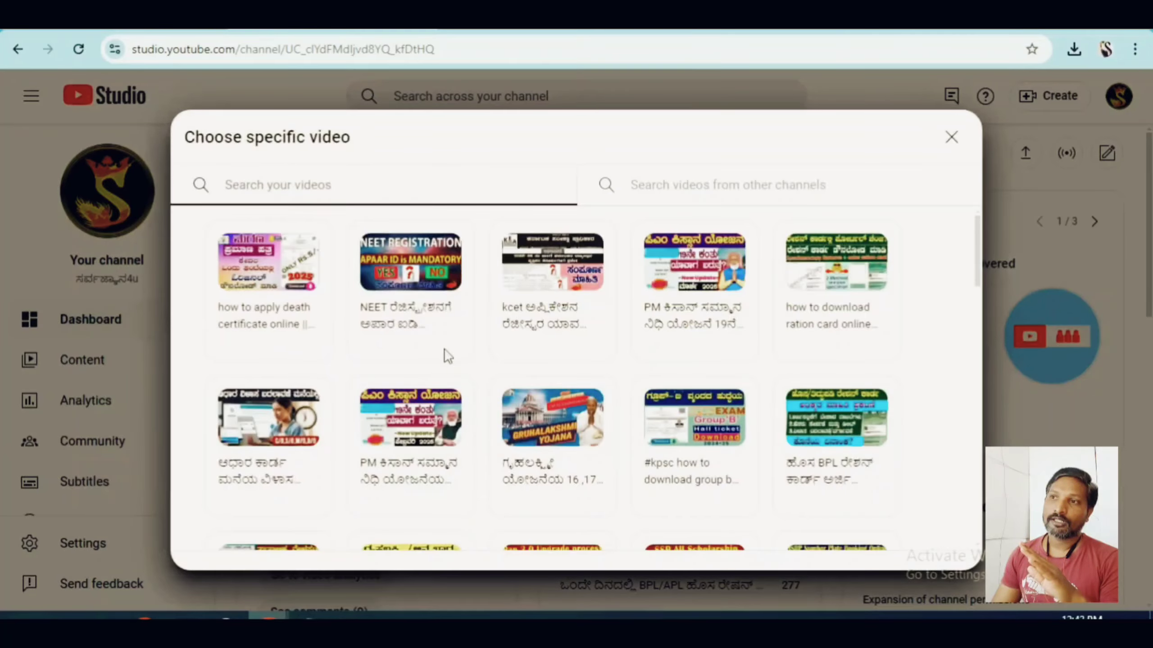
pyautogui.click(269, 272)
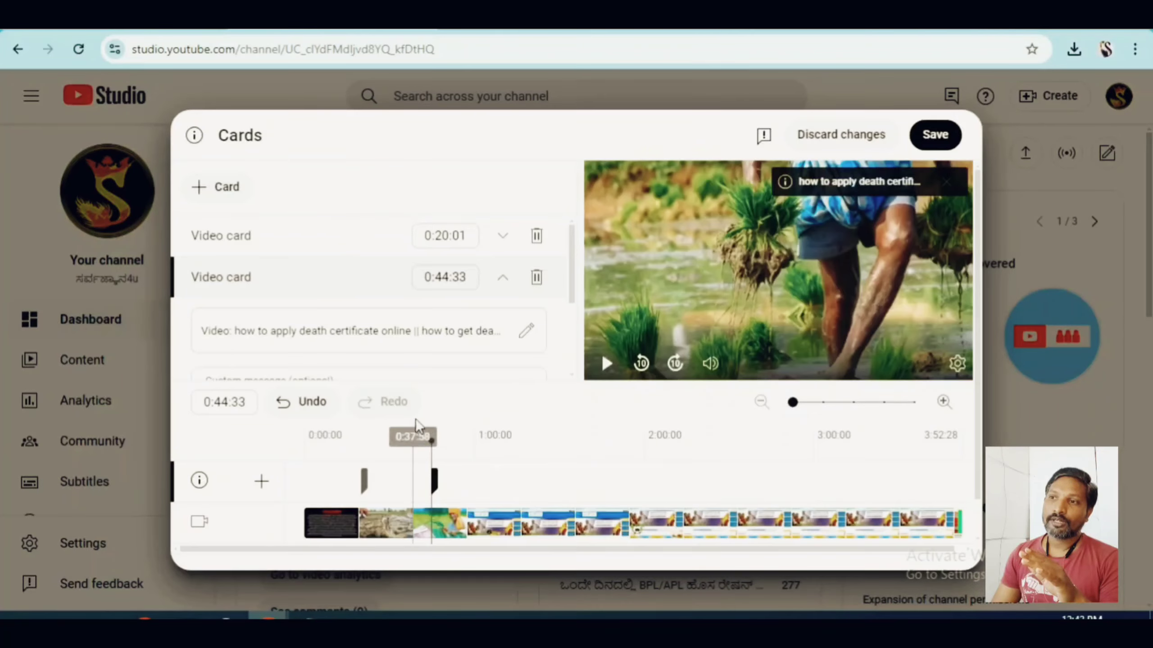
# - Add a third card shortly after the 1:00:00 mark of the timeline and save the video's cards
pyautogui.moveTo(427, 451); pyautogui.dragTo(501, 455)
pyautogui.click(262, 481)
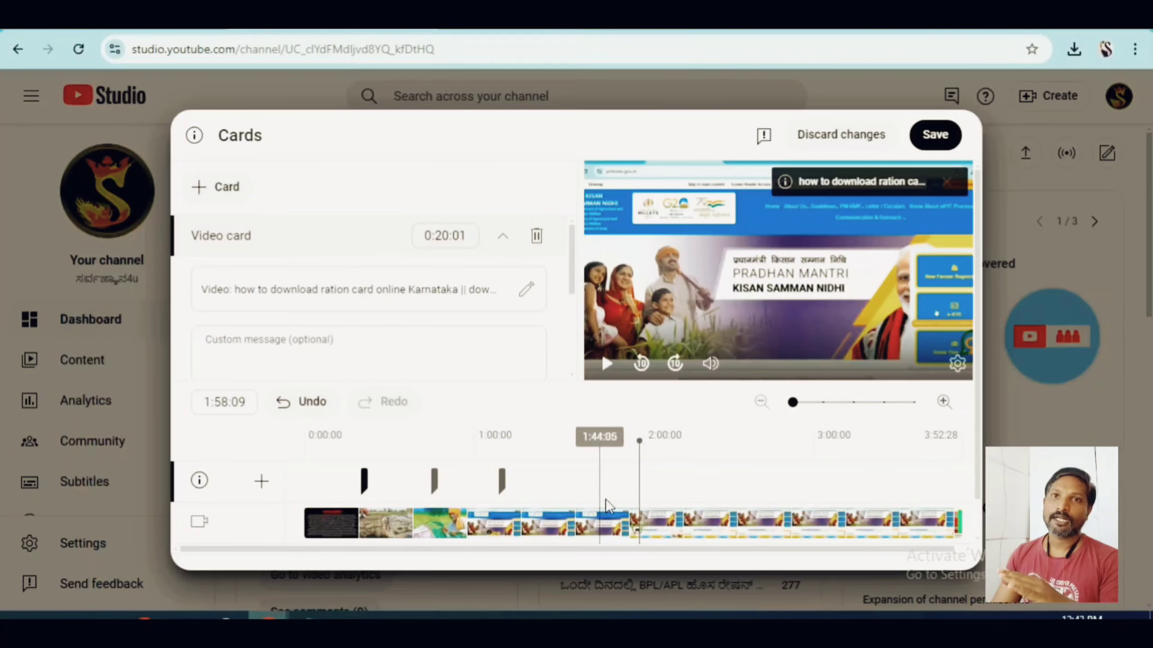
pyautogui.click(928, 138)
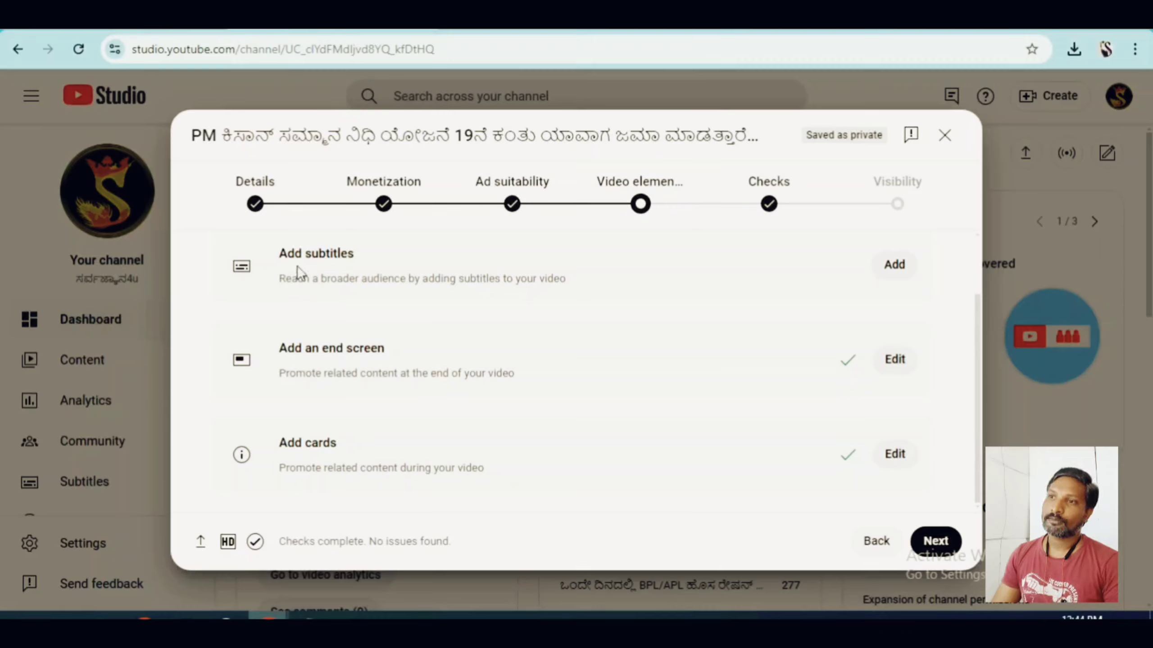
# - Open the Kannada subtitle editor, review the ways to add captions, and close it without adding any
pyautogui.click(894, 265)
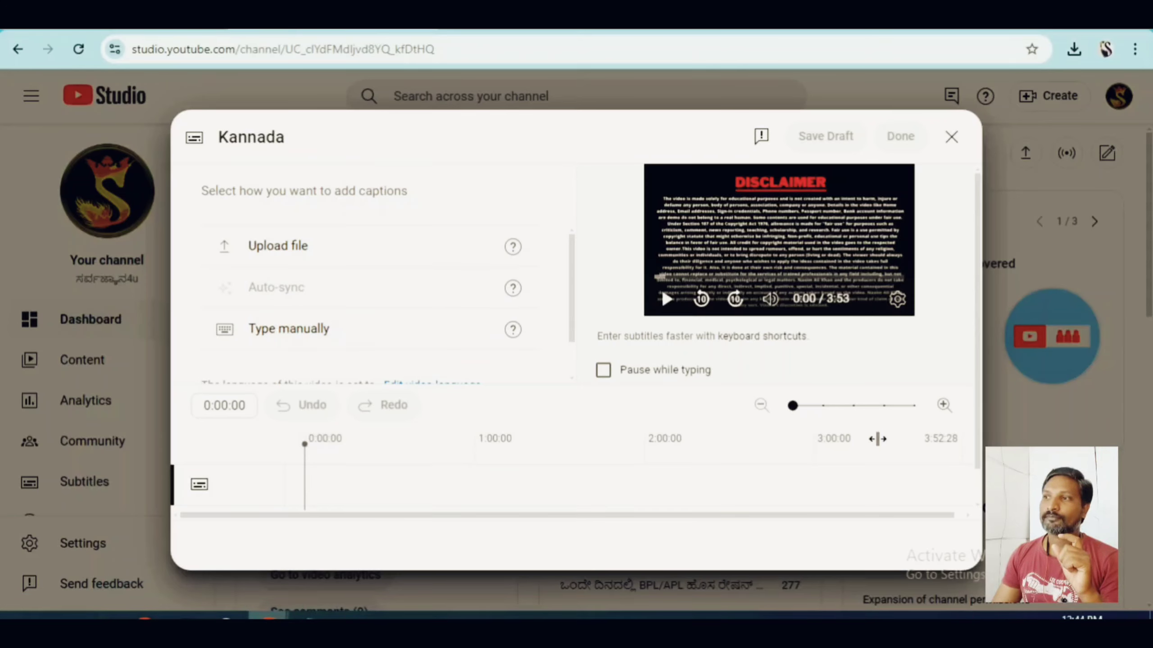
pyautogui.scroll(-1, 979, 428)
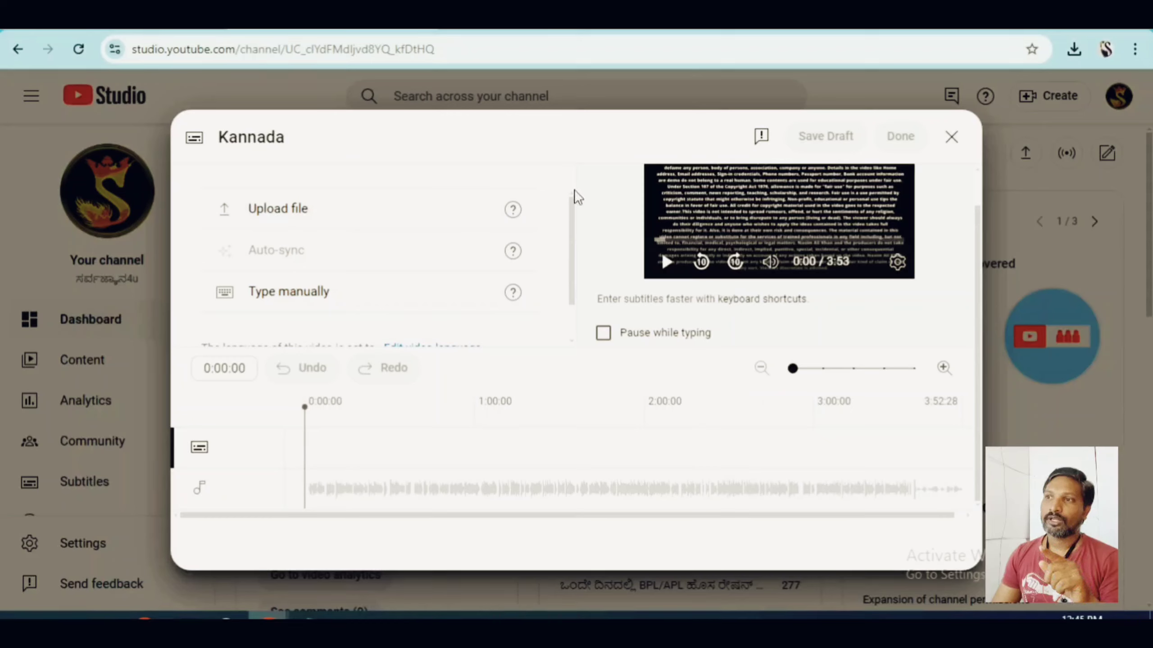
pyautogui.moveTo(573, 196); pyautogui.dragTo(572, 302)
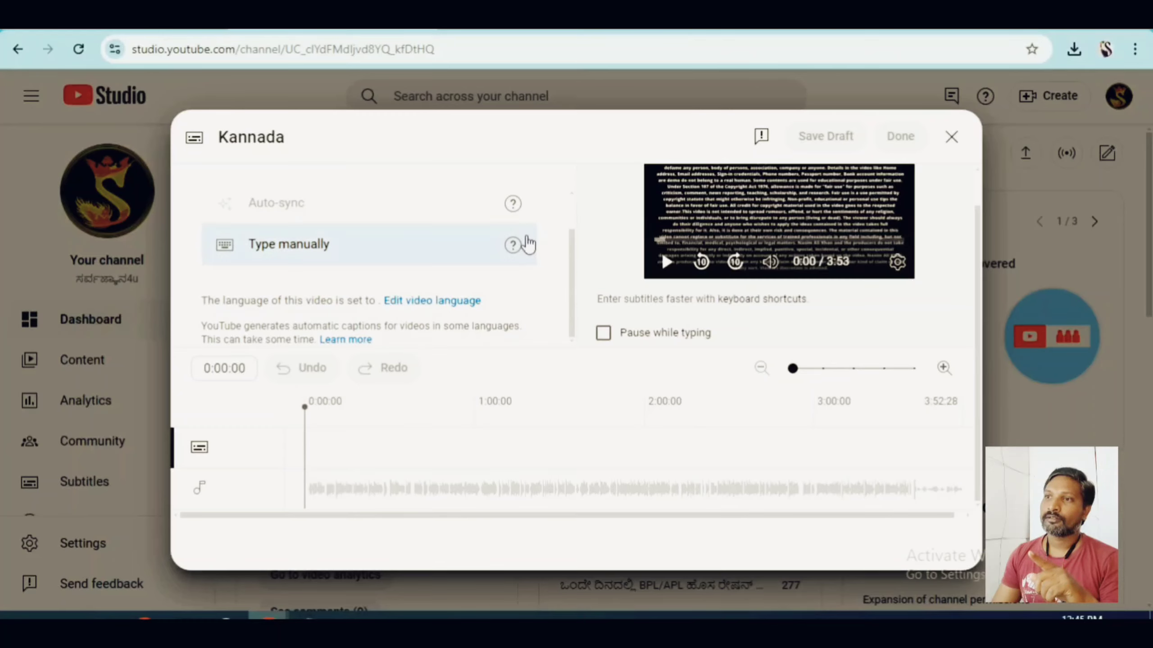
pyautogui.click(951, 137)
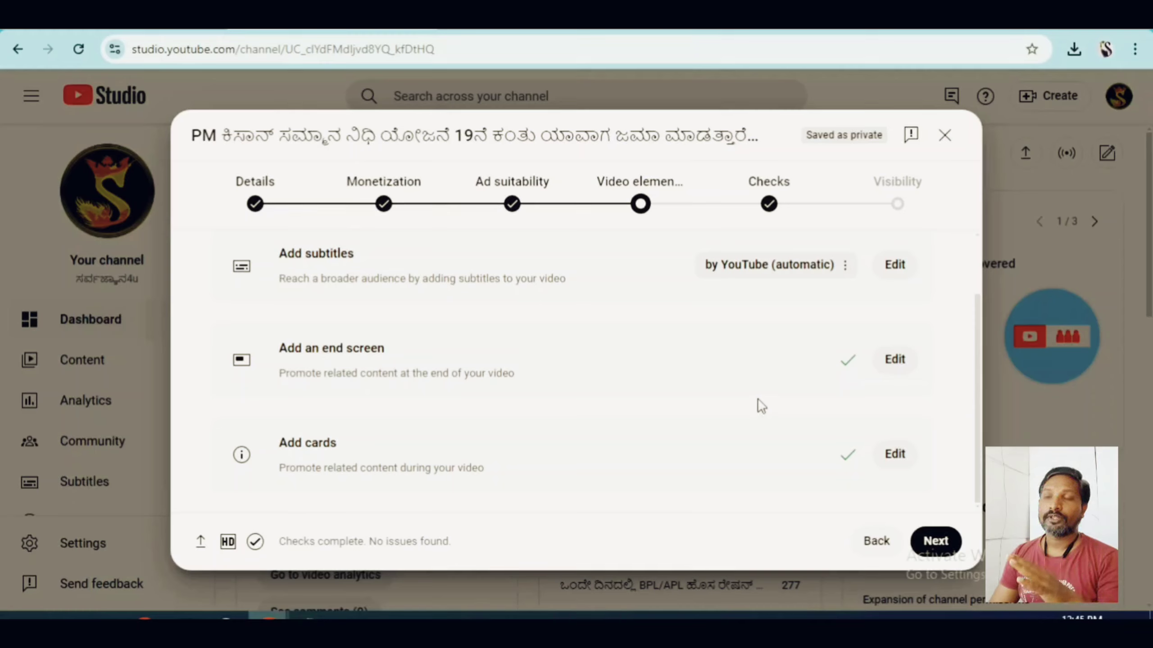
# - Proceed to the checks stage and review the copyright and ad suitability results
pyautogui.click(936, 543)
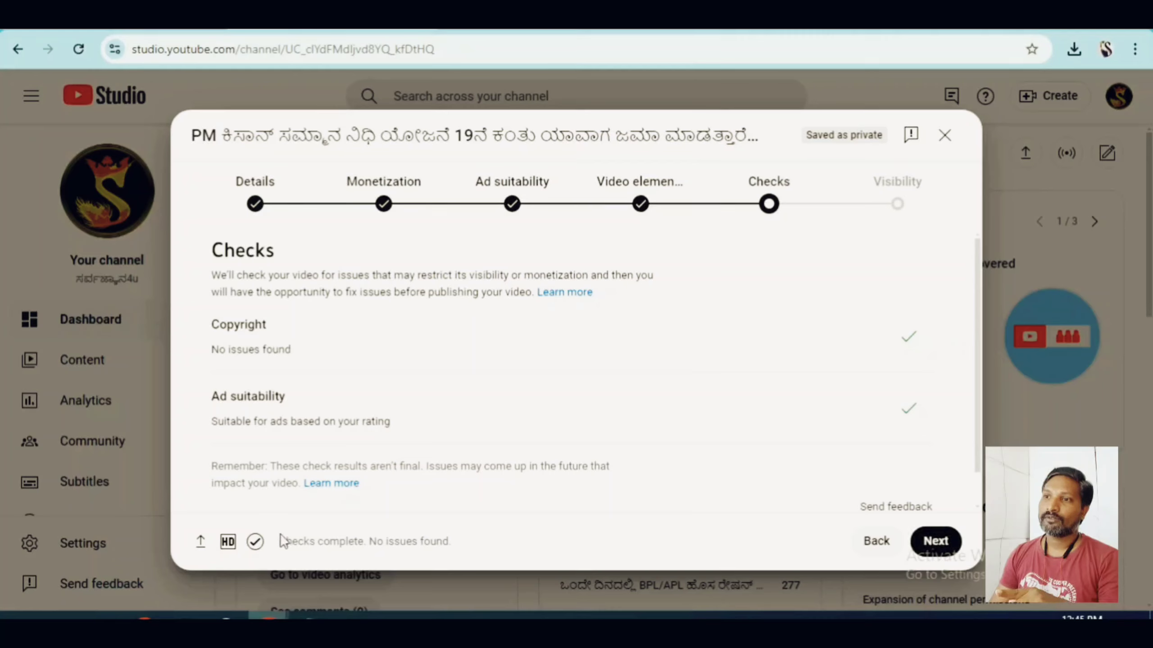
pyautogui.moveTo(276, 543); pyautogui.dragTo(462, 554)
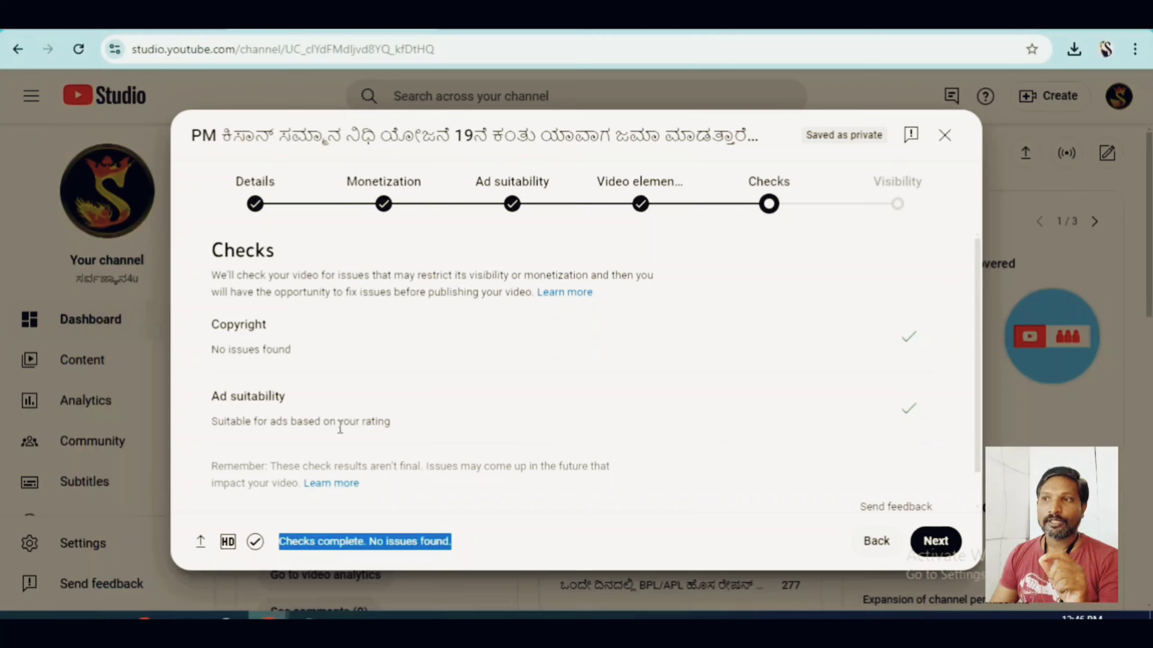
pyautogui.click(892, 344)
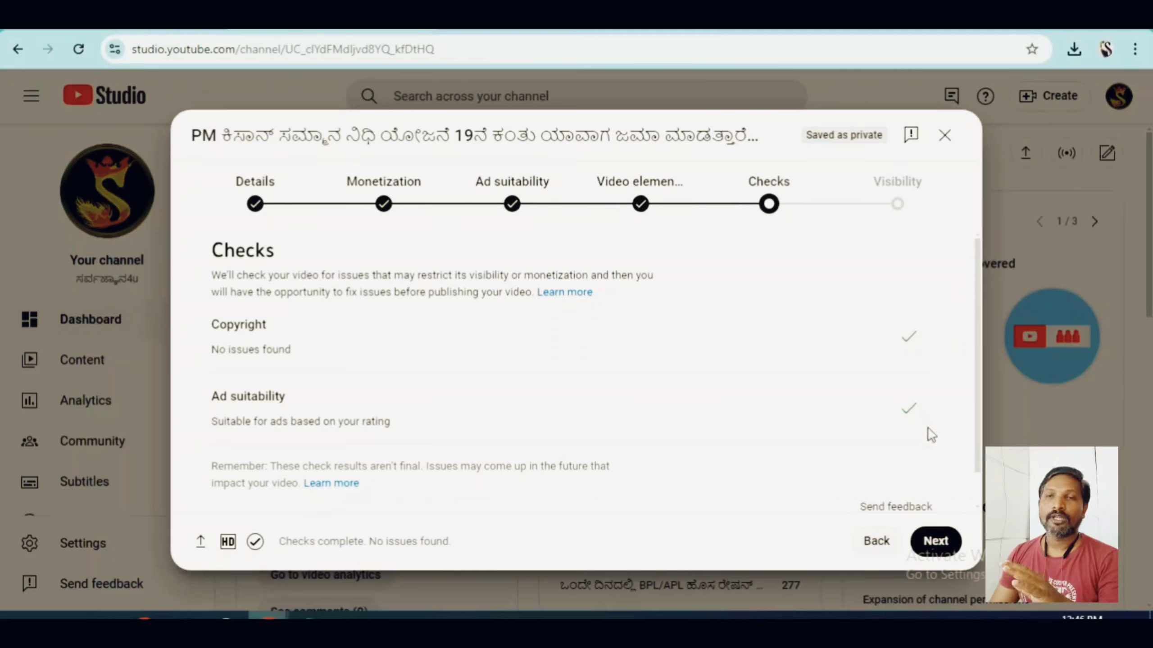
# - Proceed to the visibility stage, review the publishing options and save the video as Unlisted
pyautogui.click(944, 545)
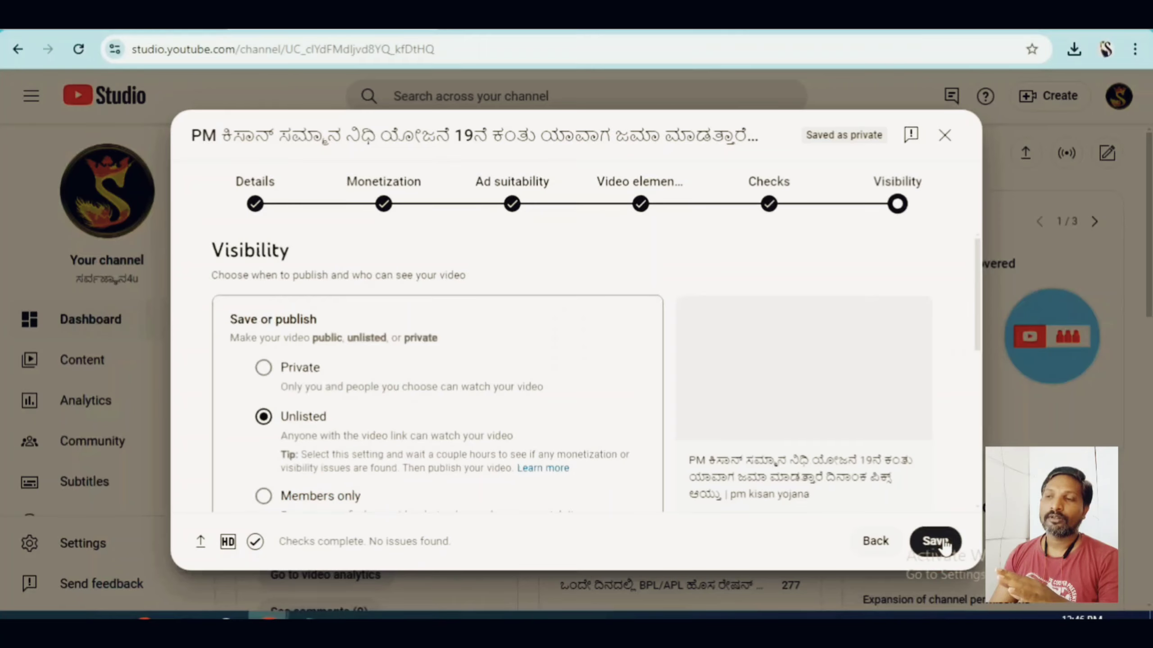
pyautogui.scroll(-2, 644, 355)
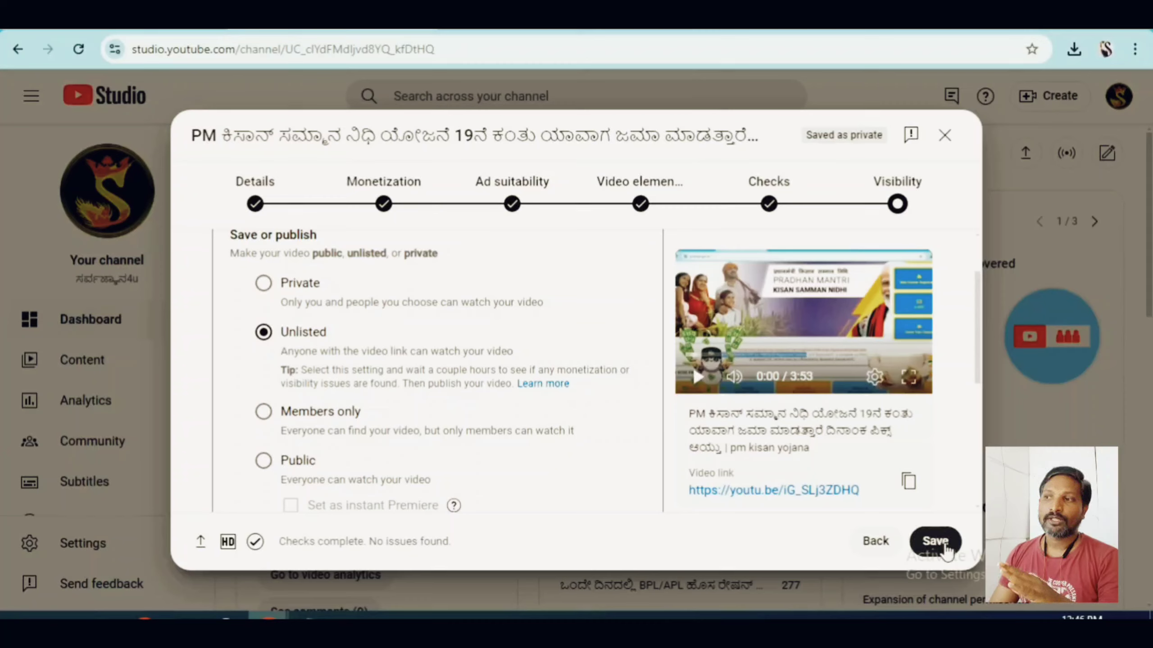
pyautogui.click(936, 541)
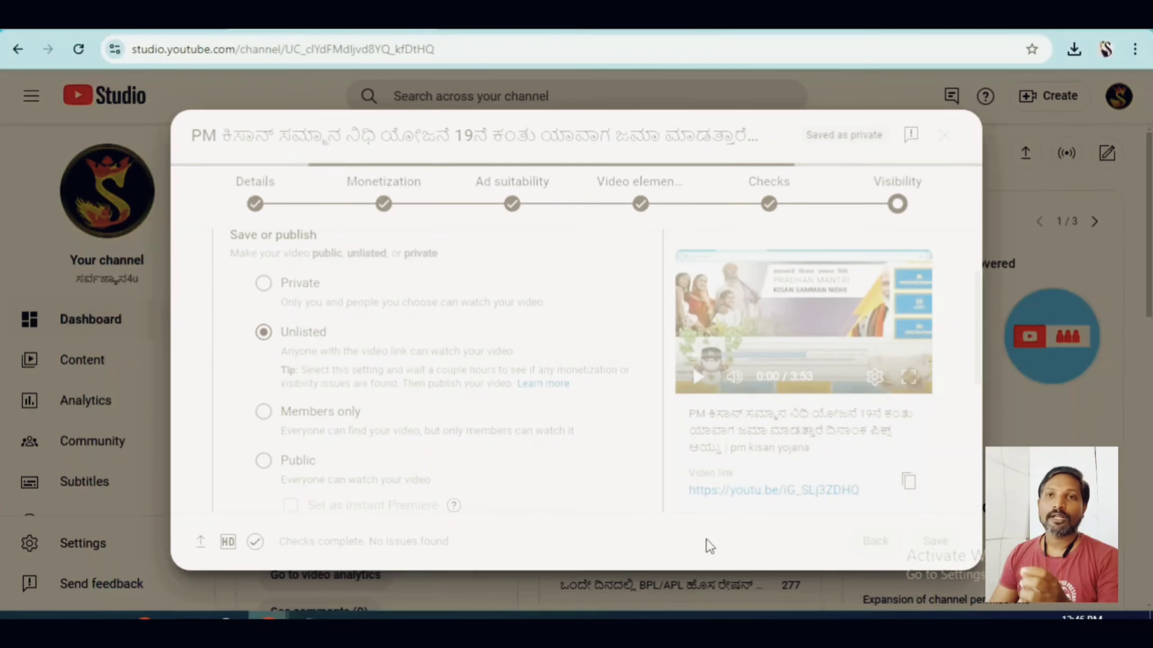